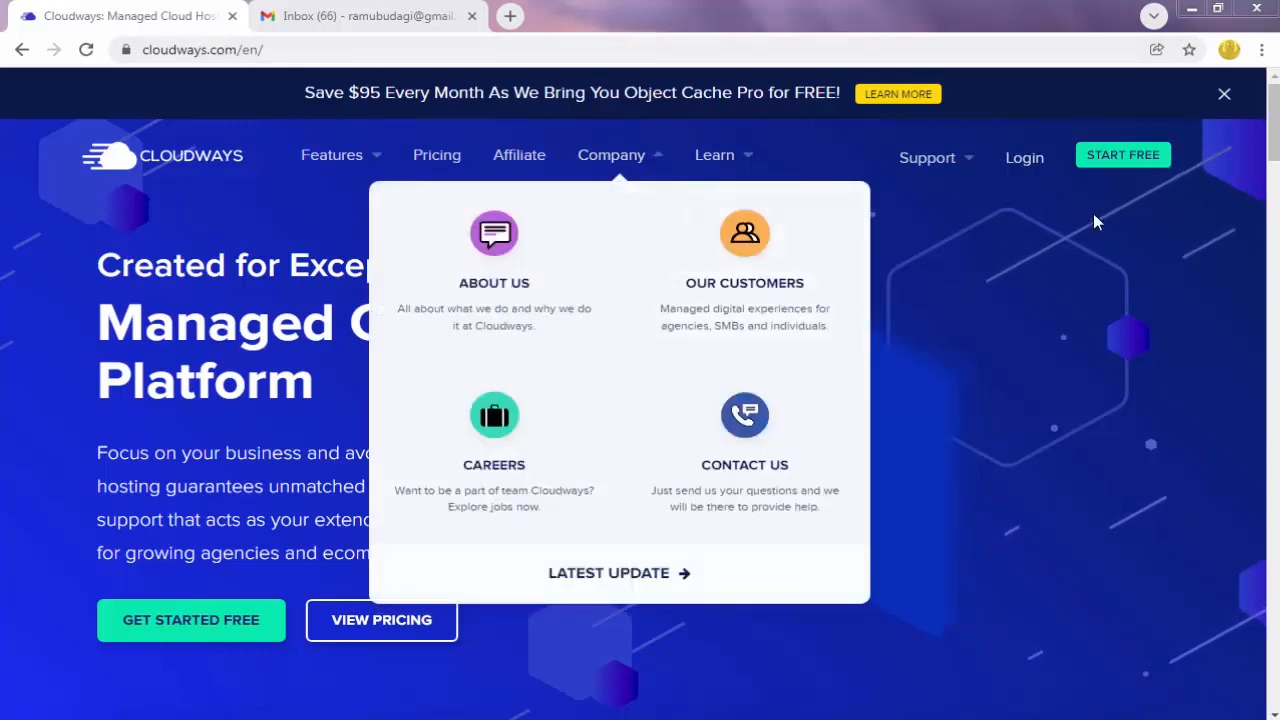
Open the free-trial sign-up form and activate its email field
{"action": "left_click", "coordinate": [1125, 168]}
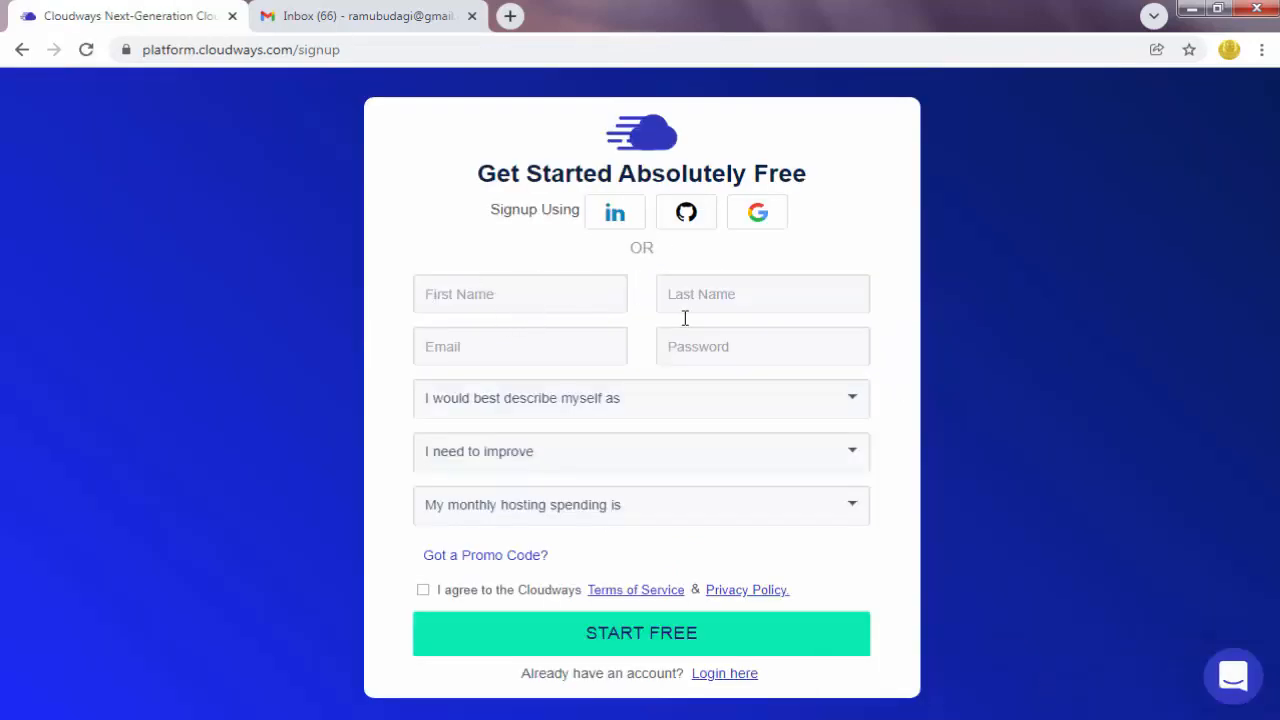
{"action": "left_click", "coordinate": [545, 343]}
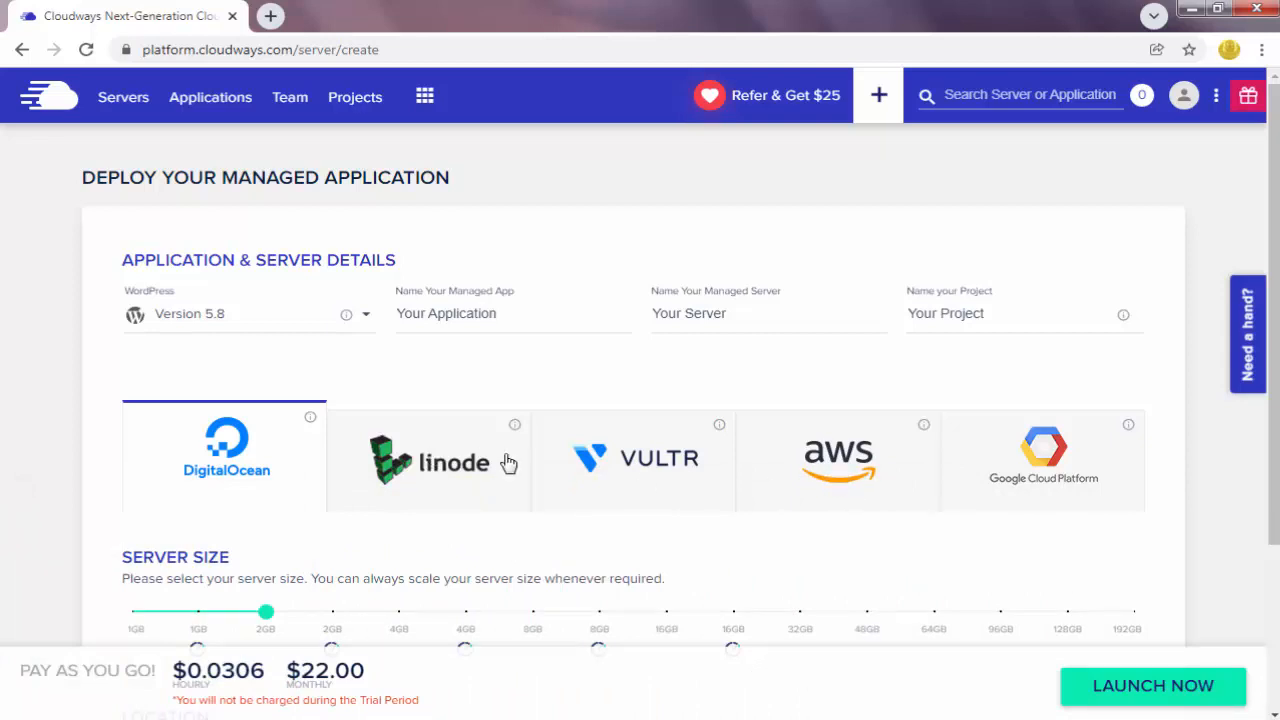
Set the DigitalOcean server size to the lowest 1GB option and the server location to Bangalore
{"action": "scroll", "coordinate": [734, 486], "scroll_direction": "down", "scroll_amount": 2}
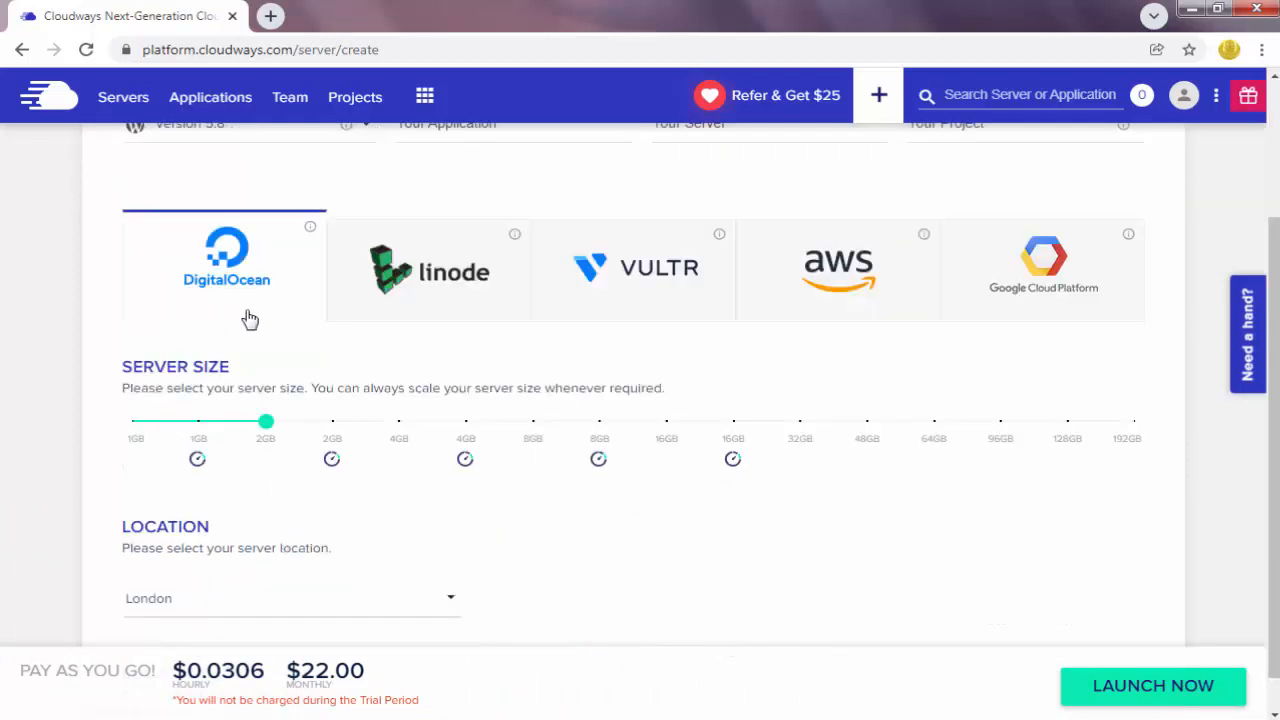
{"action": "left_click", "coordinate": [135, 425]}
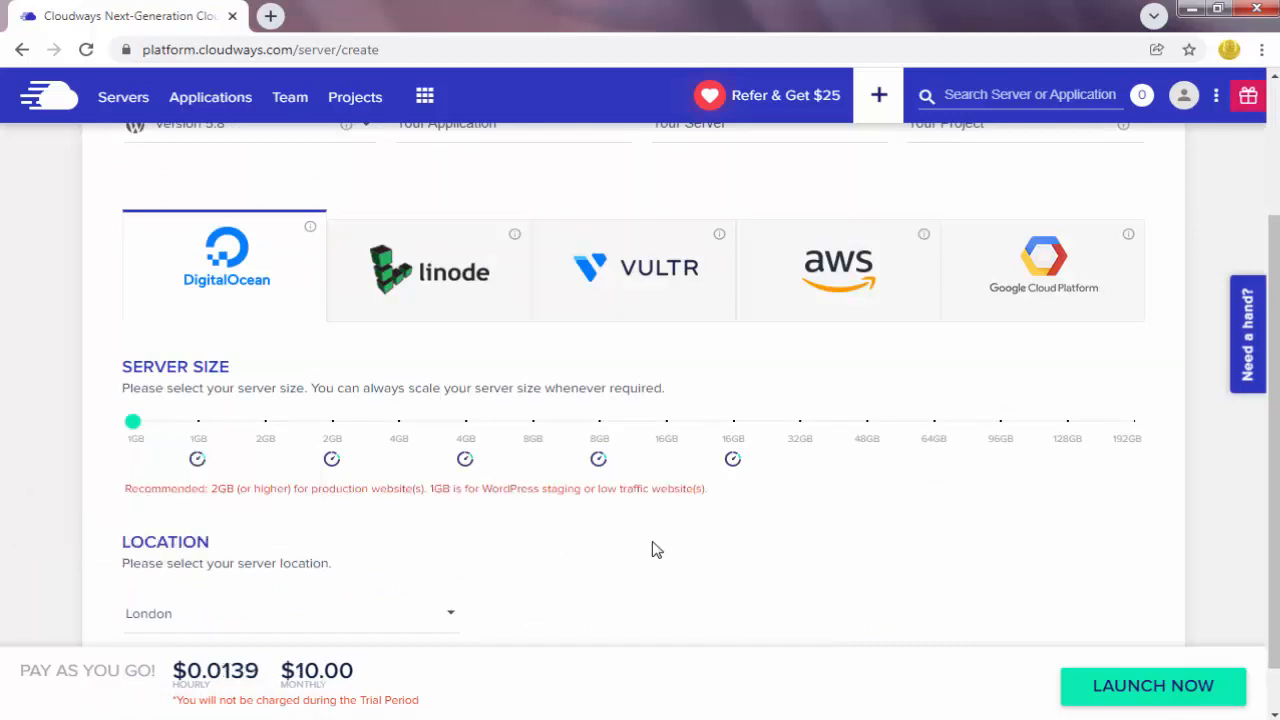
{"action": "scroll", "coordinate": [362, 523], "scroll_direction": "down", "scroll_amount": 1}
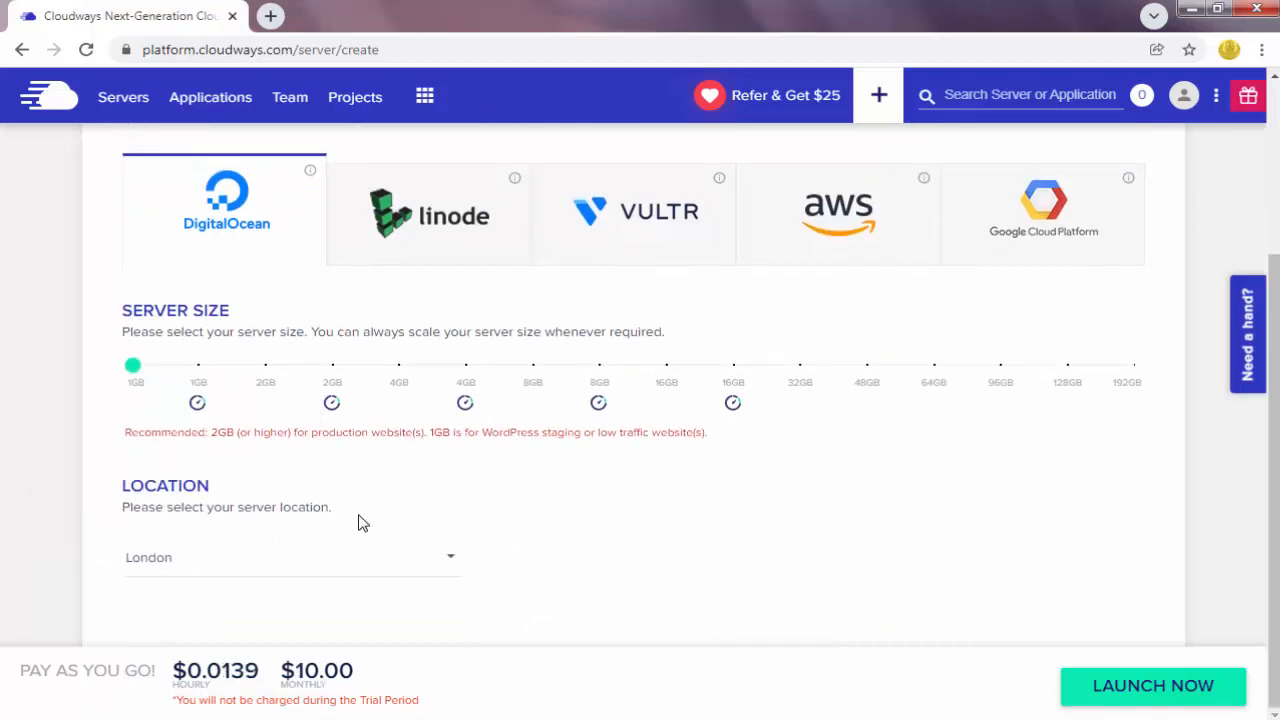
{"action": "left_click", "coordinate": [210, 568]}
{"action": "scroll", "coordinate": [250, 540], "scroll_direction": "down", "scroll_amount": 3}
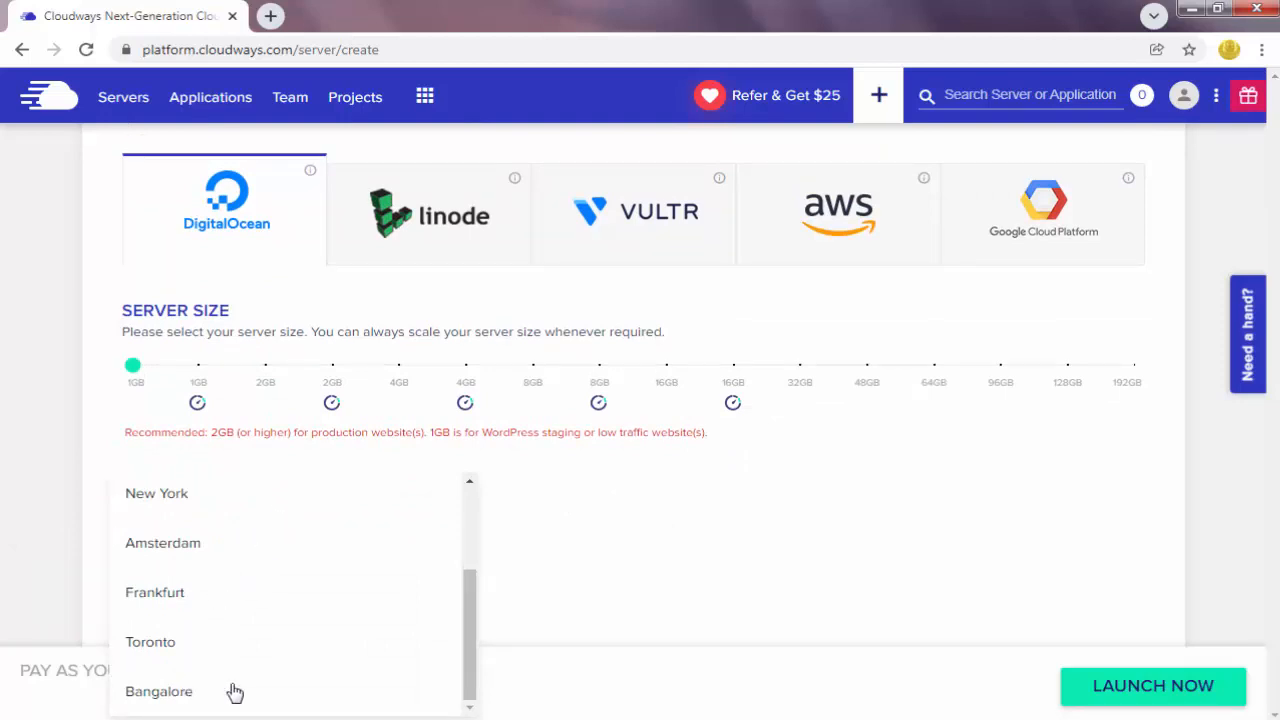
{"action": "scroll", "coordinate": [286, 608], "scroll_direction": "up", "scroll_amount": 3}
{"action": "scroll", "coordinate": [258, 594], "scroll_direction": "down", "scroll_amount": 3}
{"action": "left_click", "coordinate": [178, 697]}
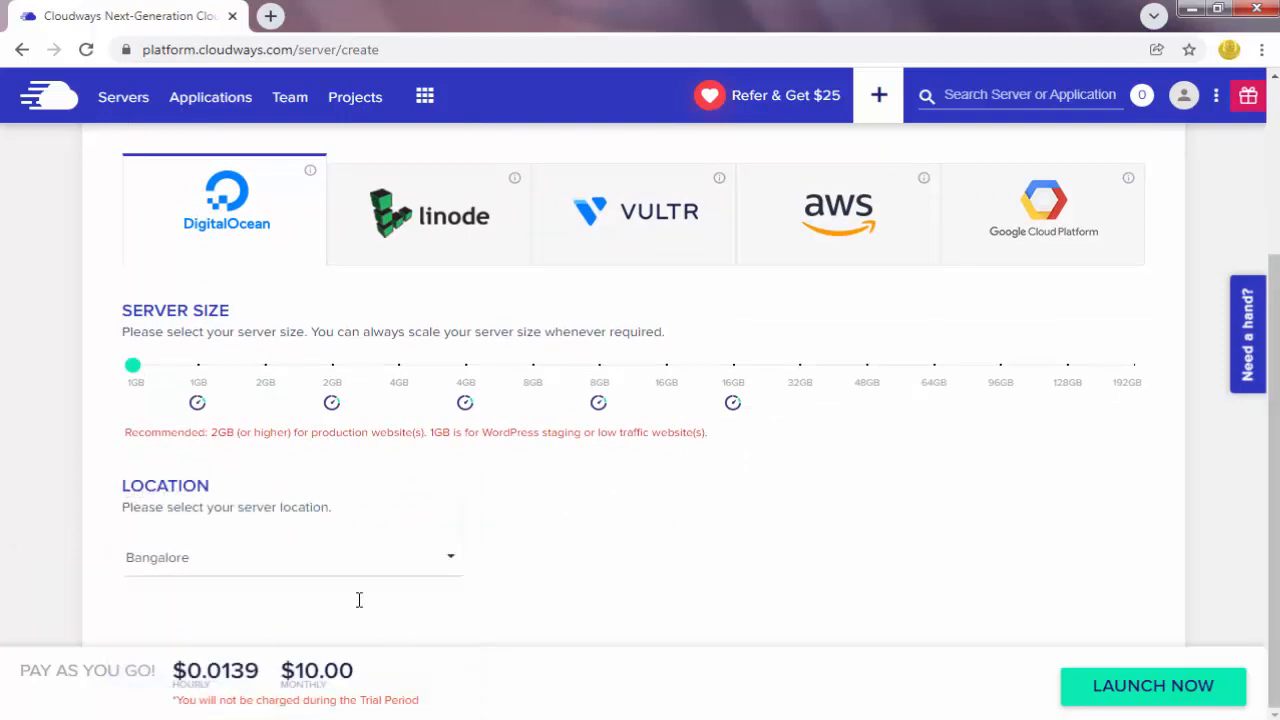
Choose WordPress Version 5.8 as the application to deploy on the server
{"action": "scroll", "coordinate": [615, 482], "scroll_direction": "up", "scroll_amount": 3}
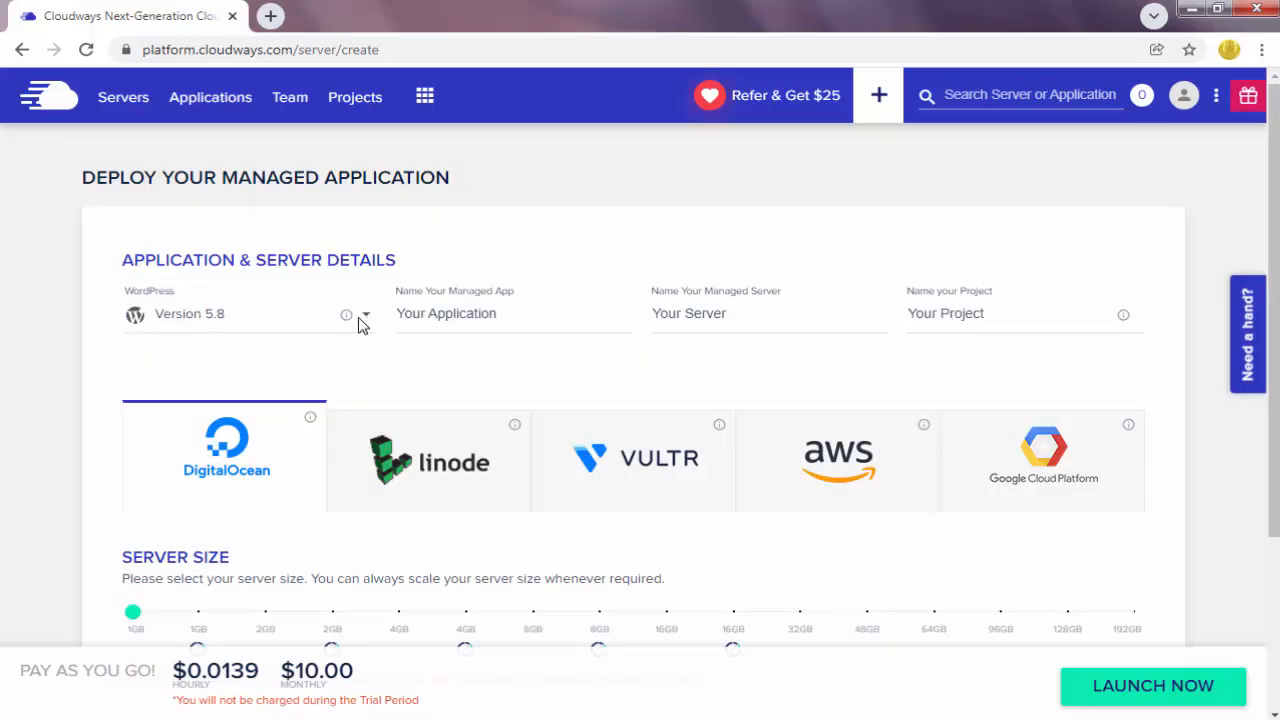
{"action": "left_click", "coordinate": [285, 323]}
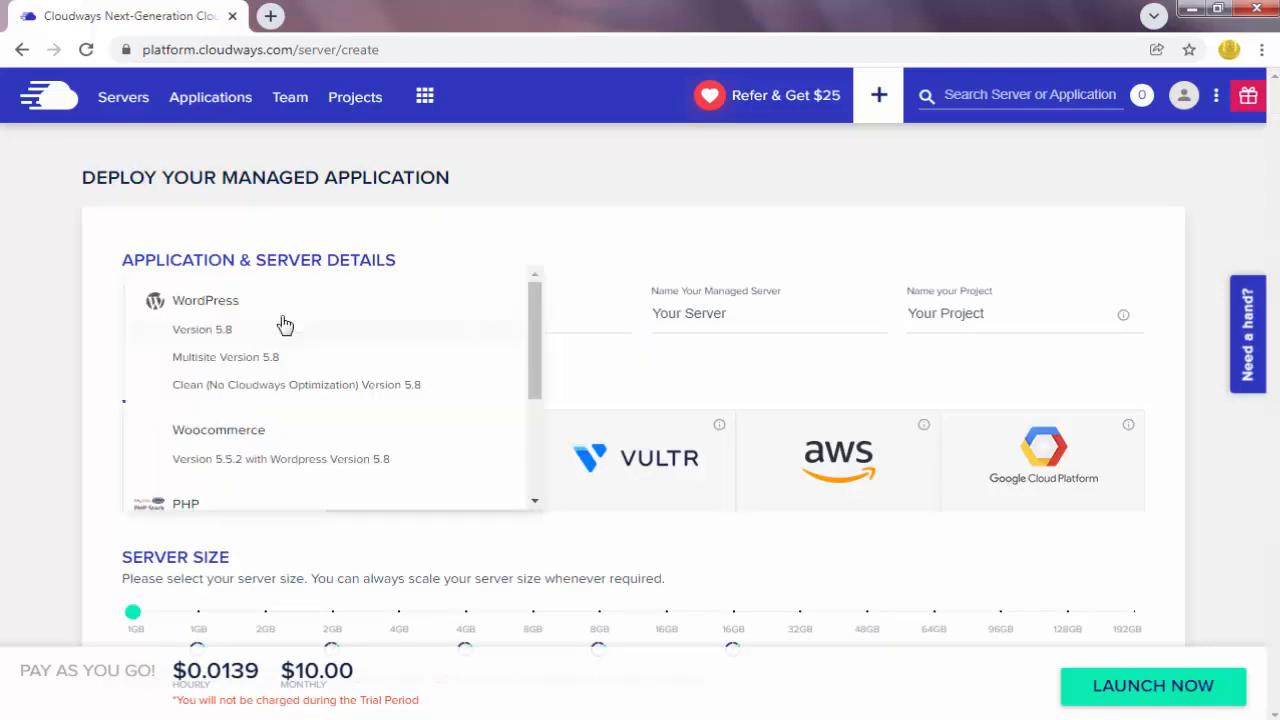
{"action": "left_click", "coordinate": [222, 330]}
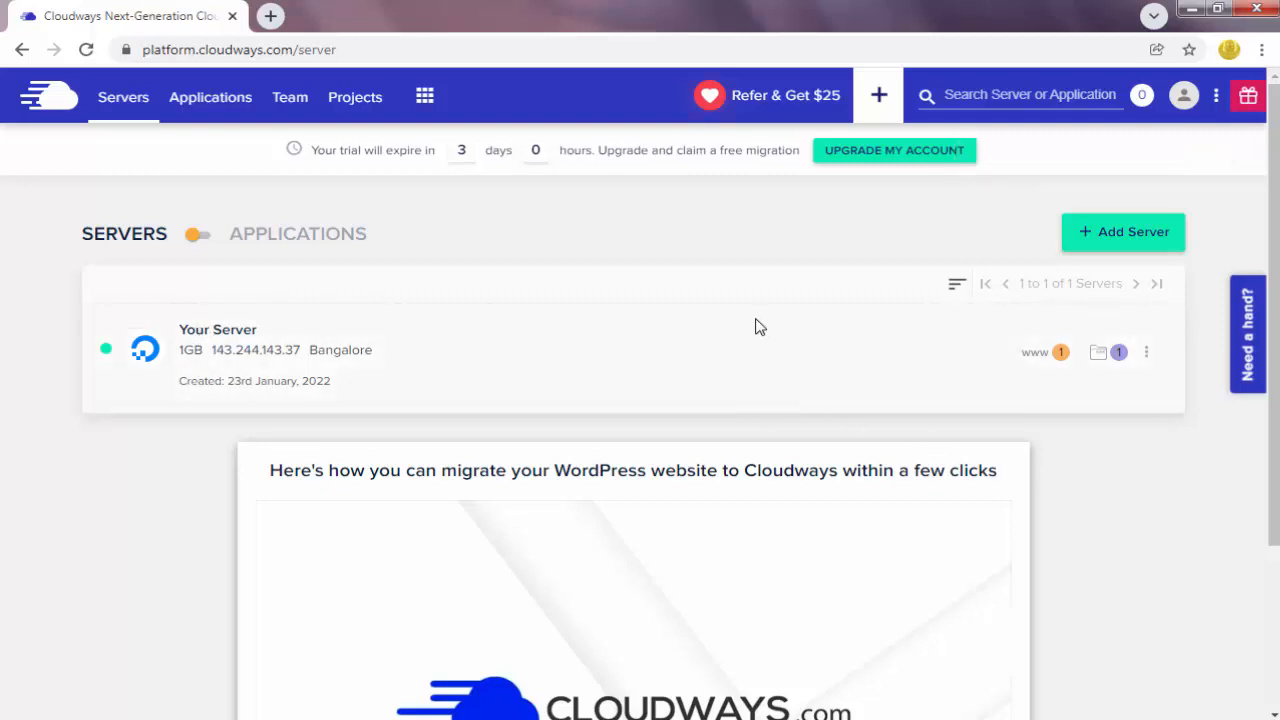
Open the access details of Your Application from the server's installed applications and complete the onboarding tour
{"action": "left_click", "coordinate": [1036, 356]}
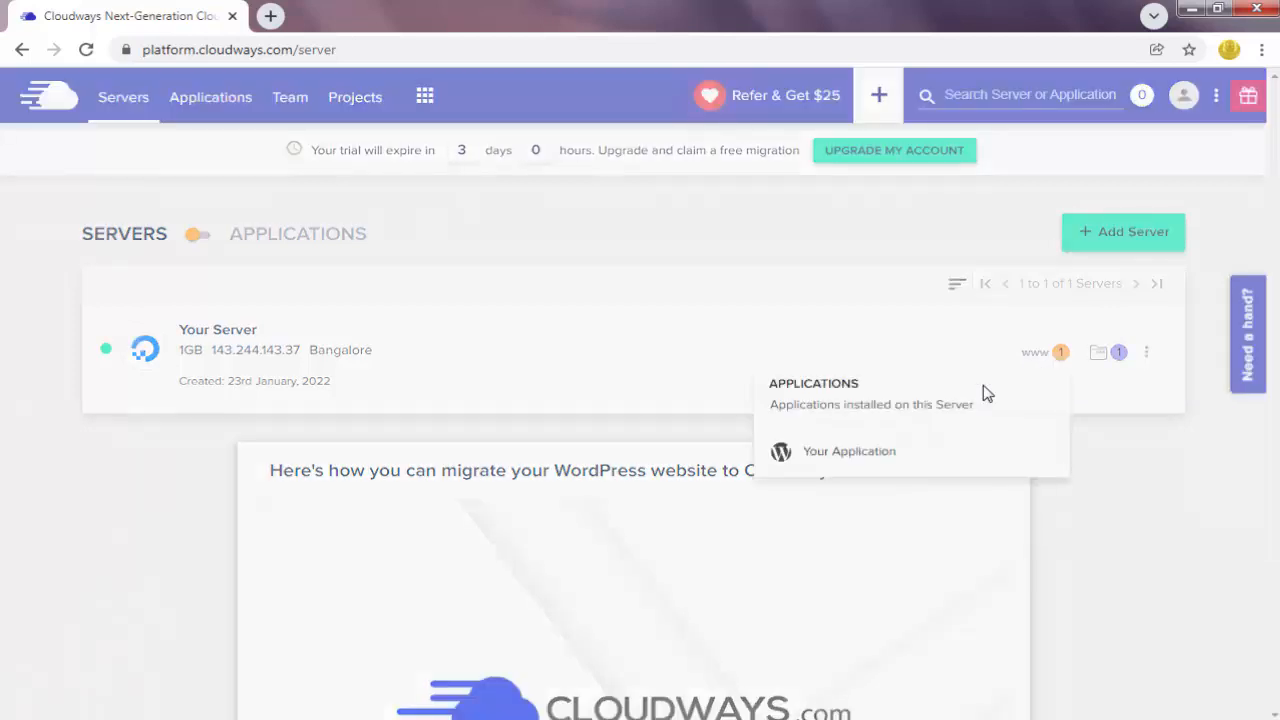
{"action": "left_click", "coordinate": [849, 455]}
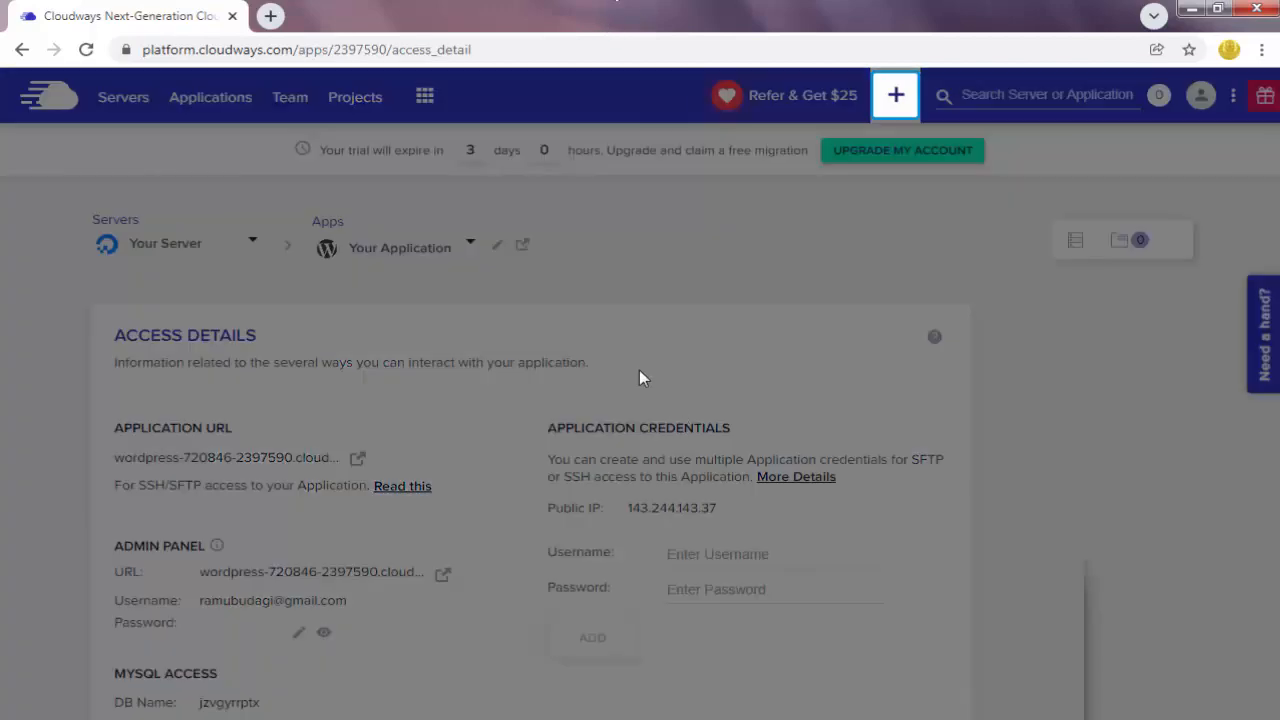
{"action": "left_click", "coordinate": [760, 246]}
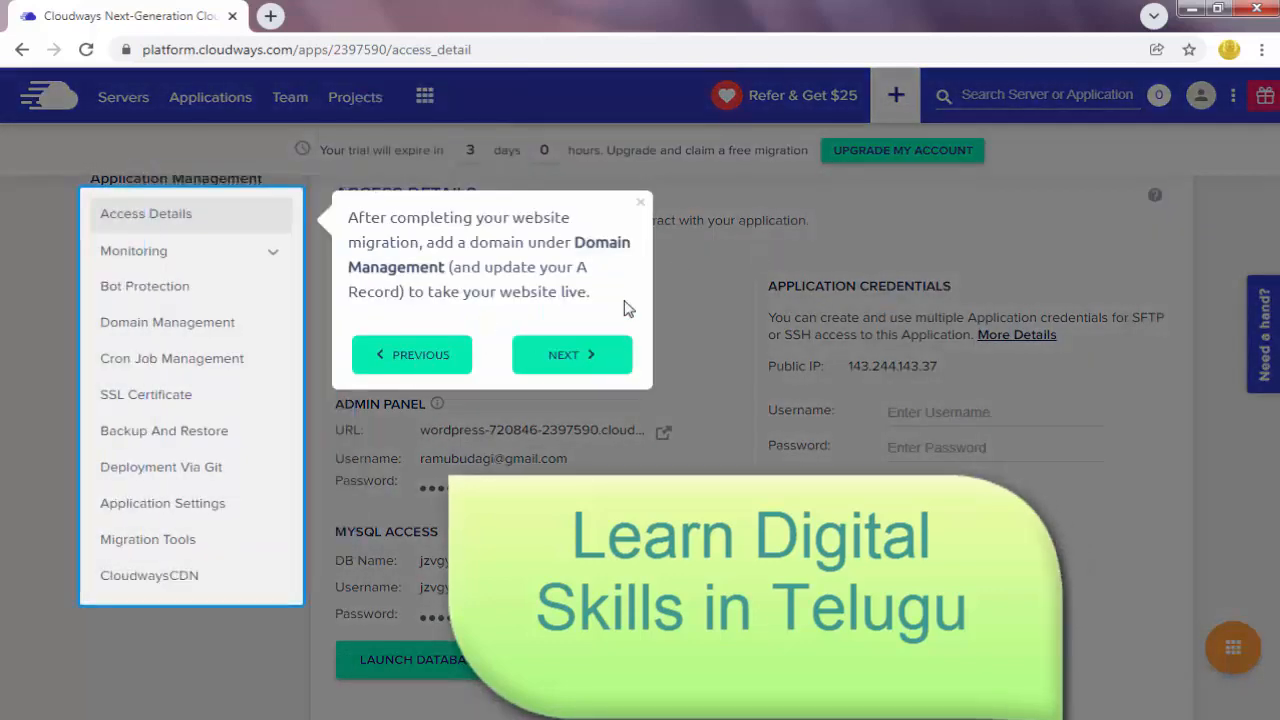
{"action": "left_click", "coordinate": [602, 372]}
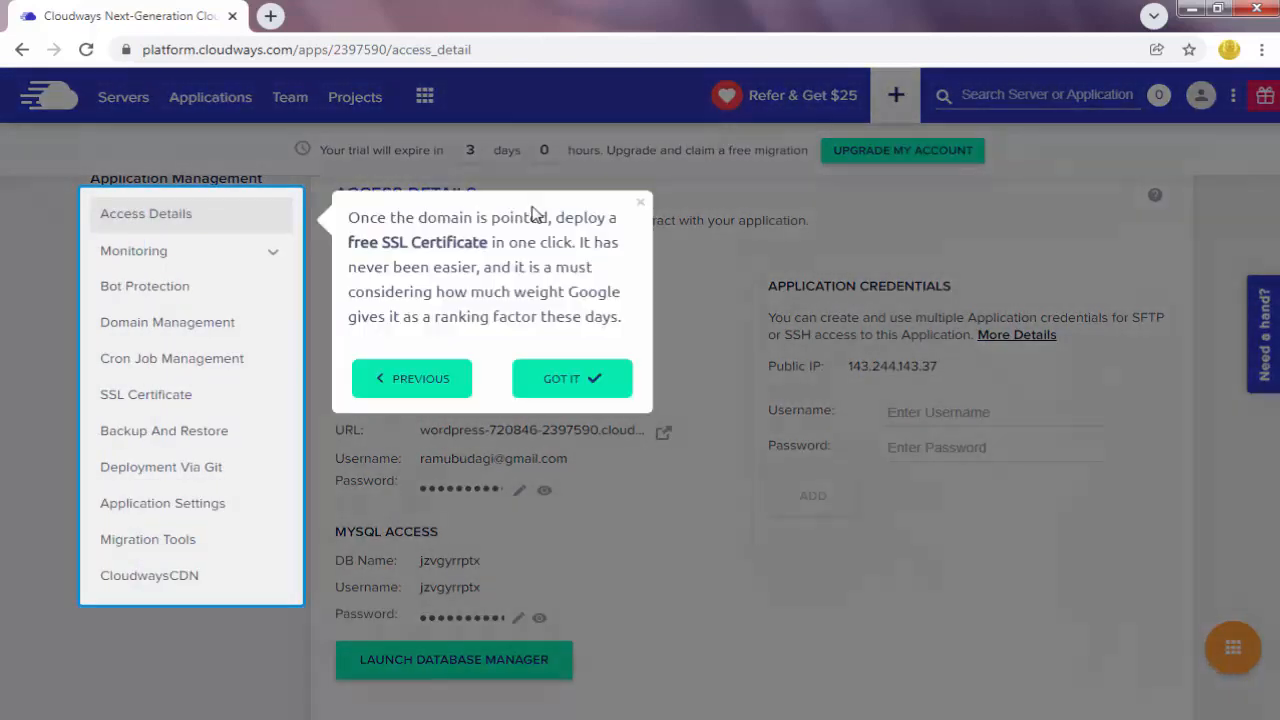
{"action": "left_click", "coordinate": [596, 380]}
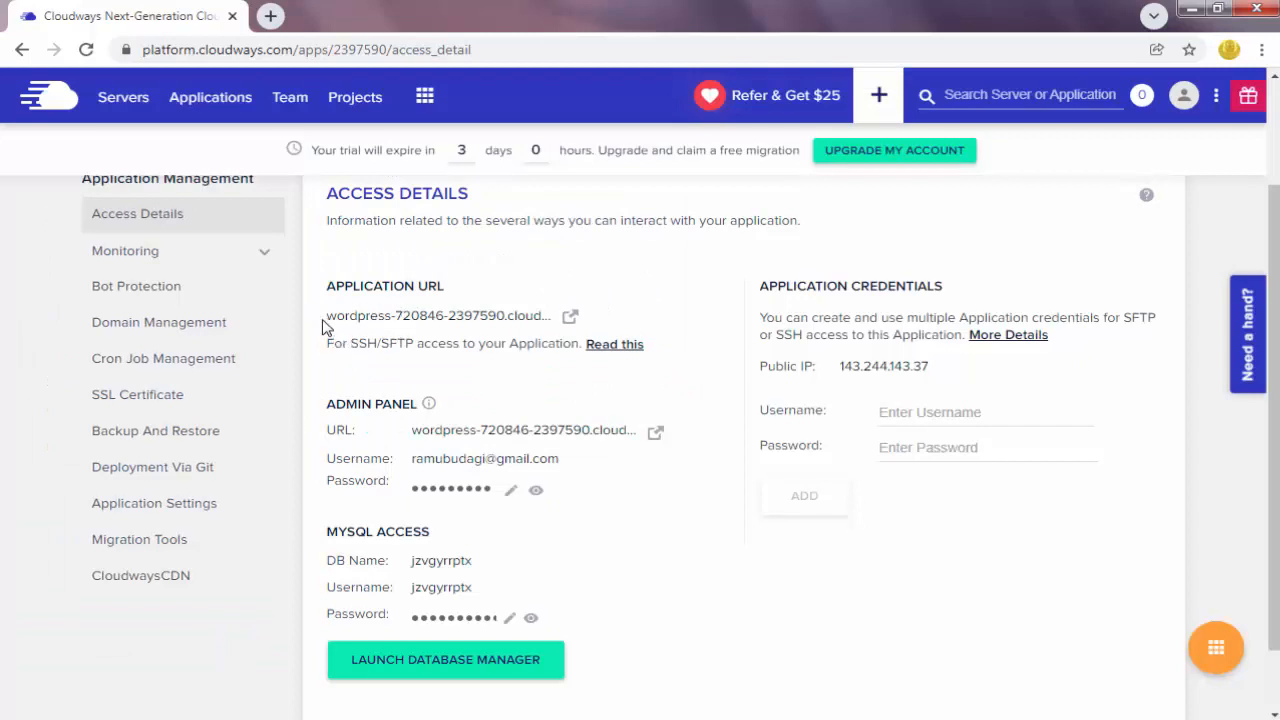
Open the application's URL in a new tab and load the site's WordPress login page
{"action": "left_click", "coordinate": [569, 319]}
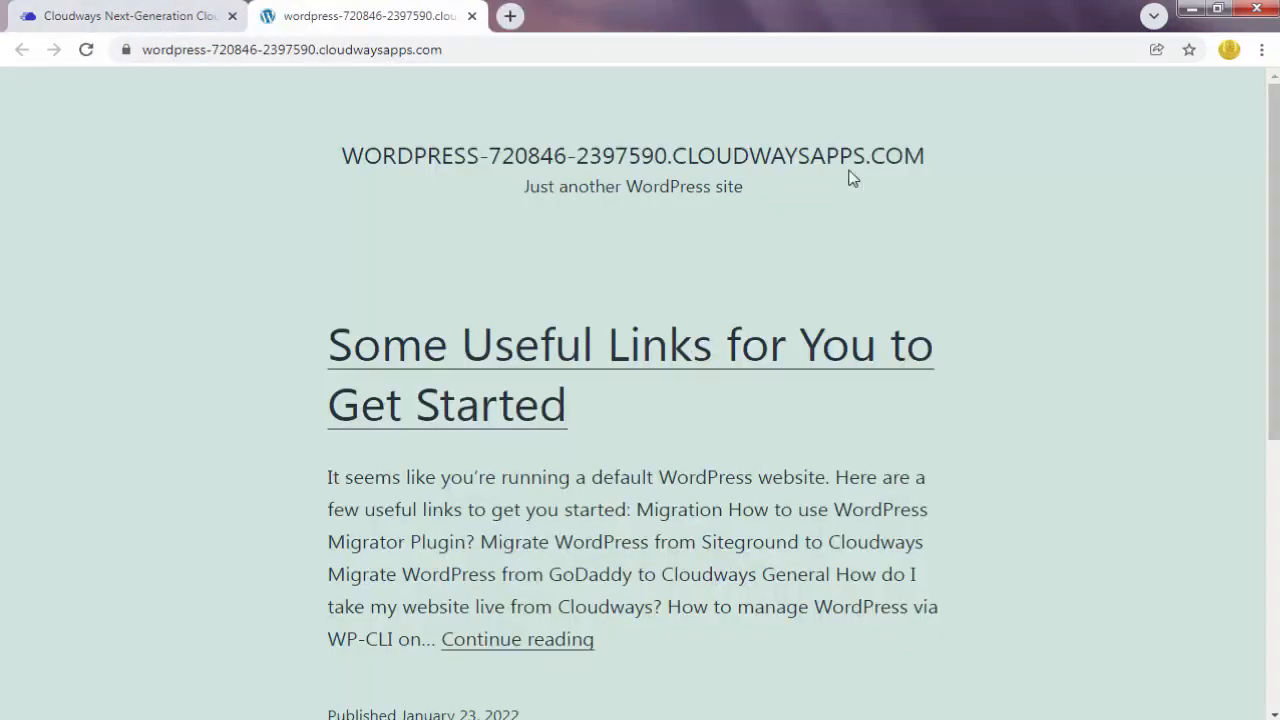
{"action": "left_click", "coordinate": [1240, 599]}
{"action": "left_click", "coordinate": [543, 49]}
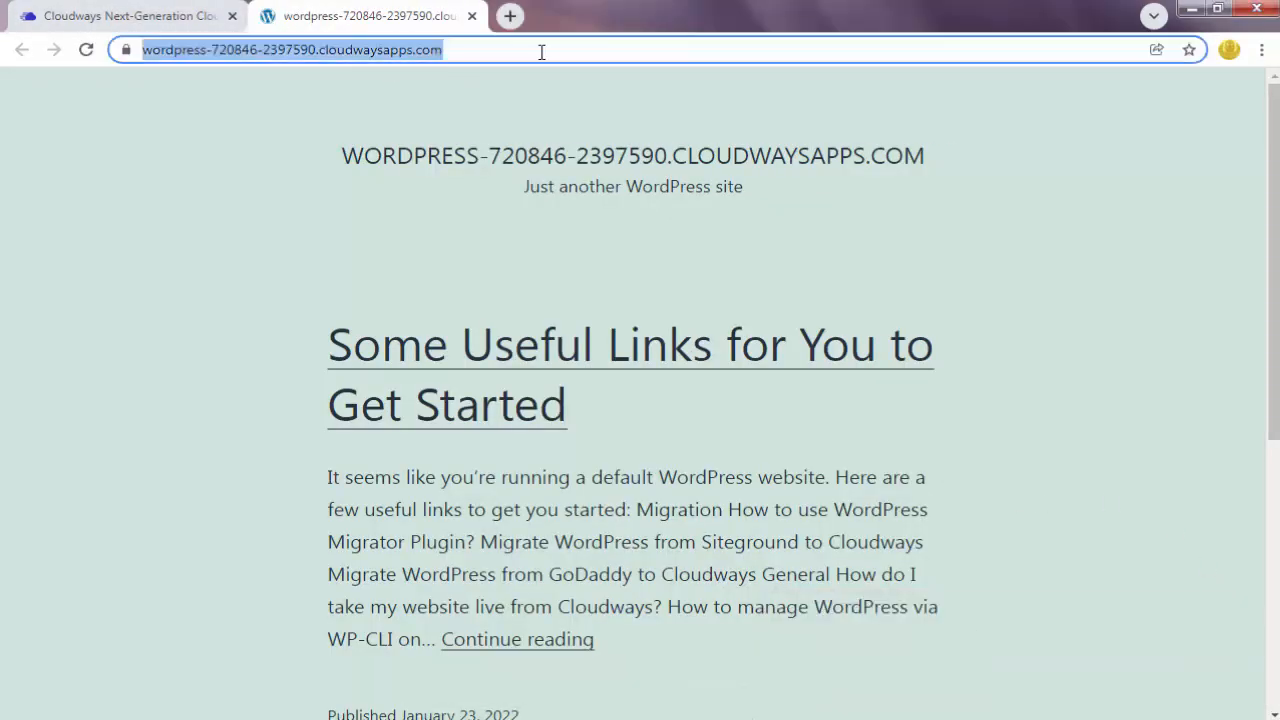
{"action": "left_click", "coordinate": [571, 50]}
{"action": "type", "text": "/"}
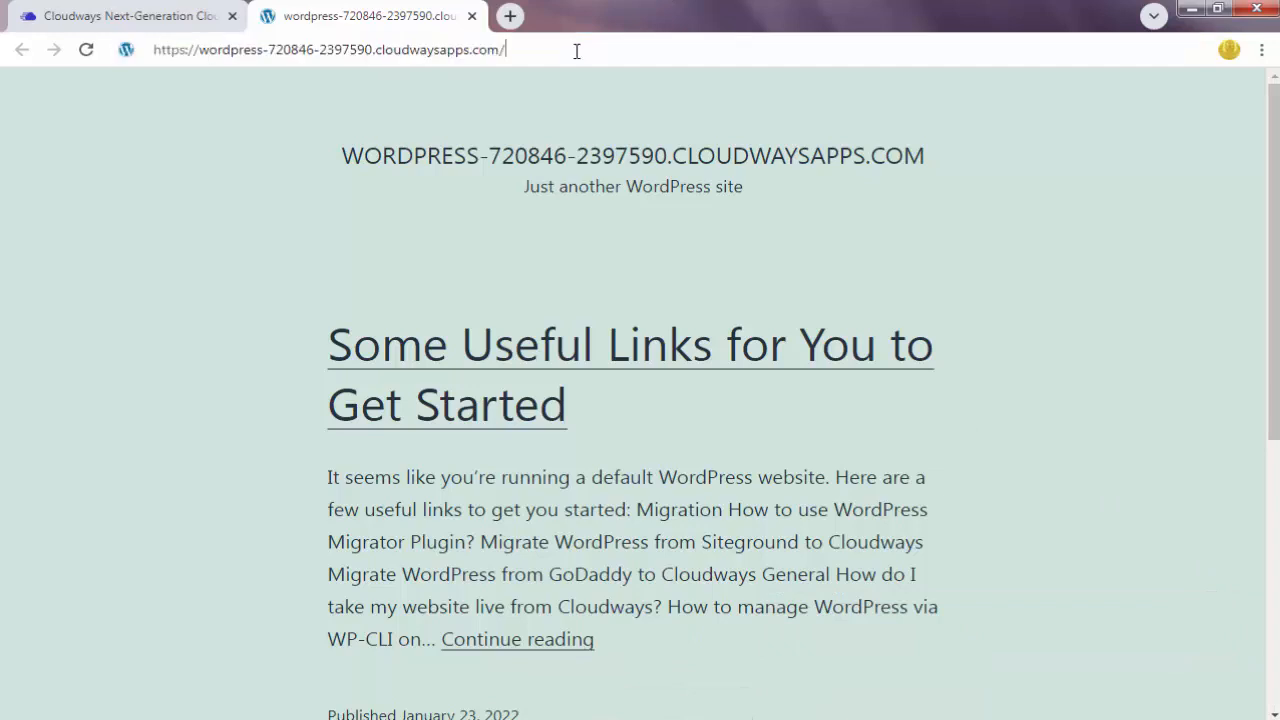
{"action": "type", "text": "wp-logi"}
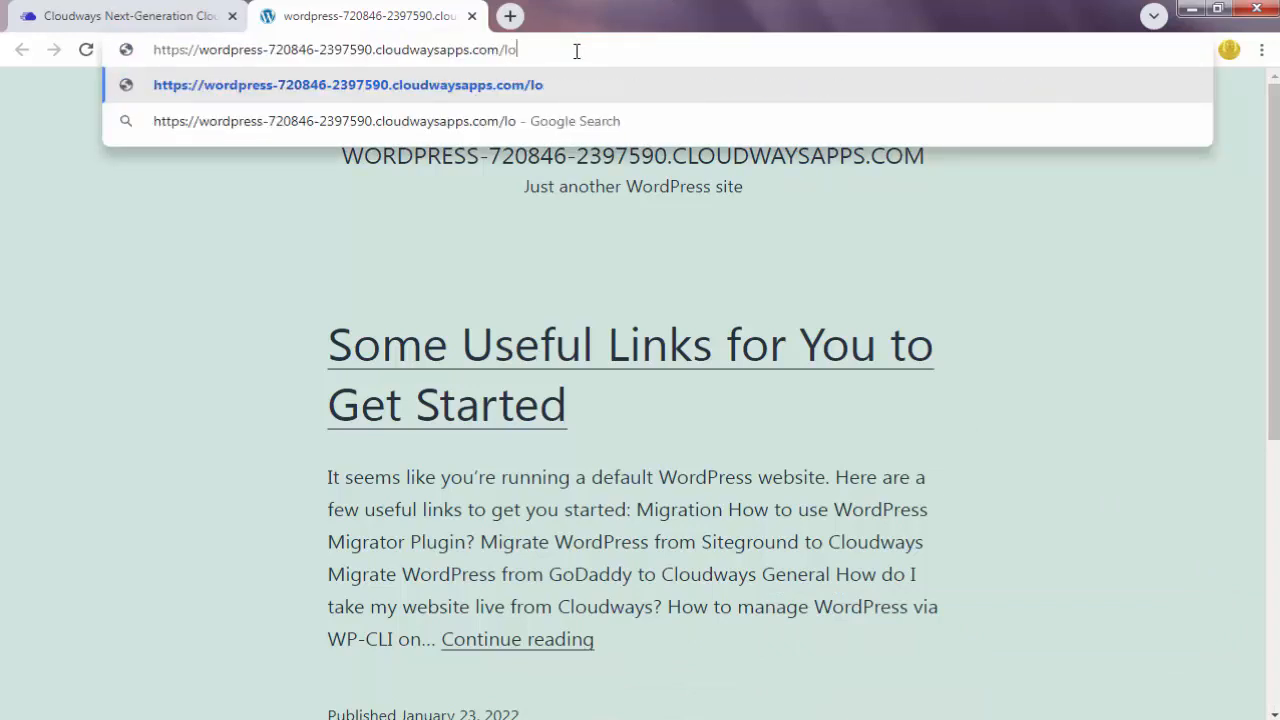
{"action": "type", "text": "n"}
{"action": "key", "text": "Return"}
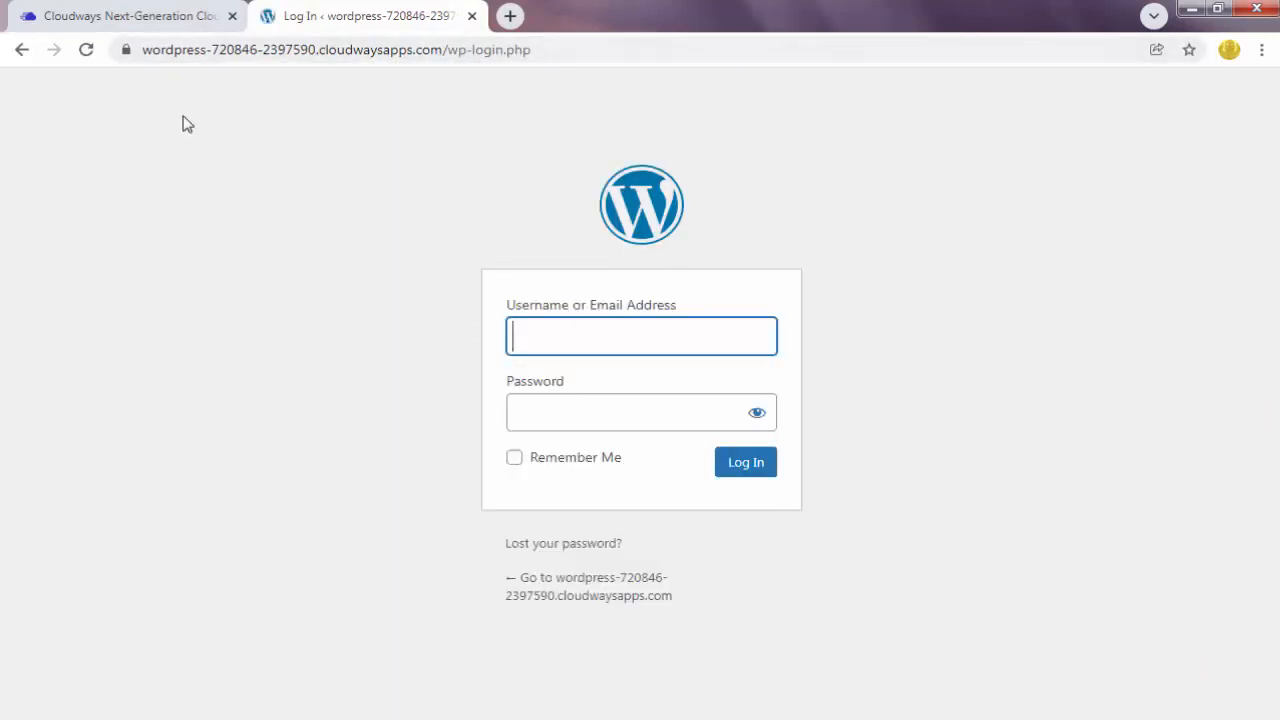
Return to Cloudways for the admin login details, and look over the Appearance and Plugins options in the WordPress dashboard
{"action": "left_click", "coordinate": [125, 14]}
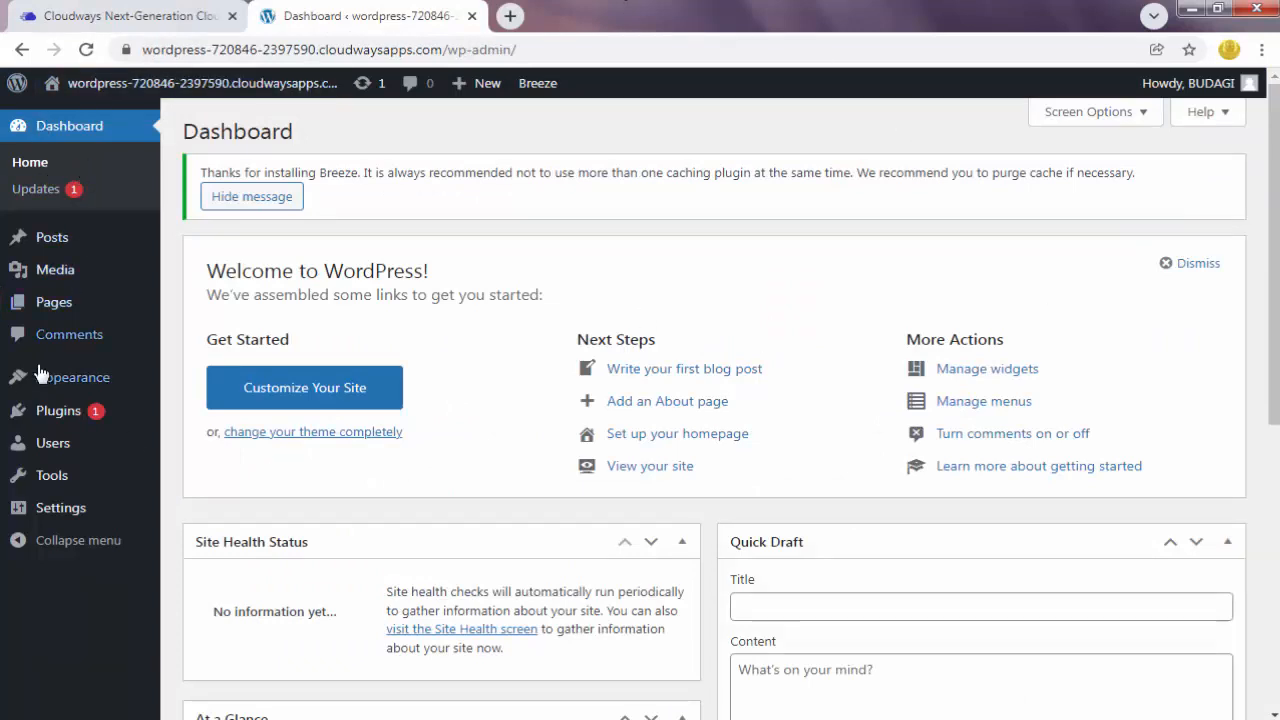
{"action": "mouse_move", "coordinate": [136, 390]}
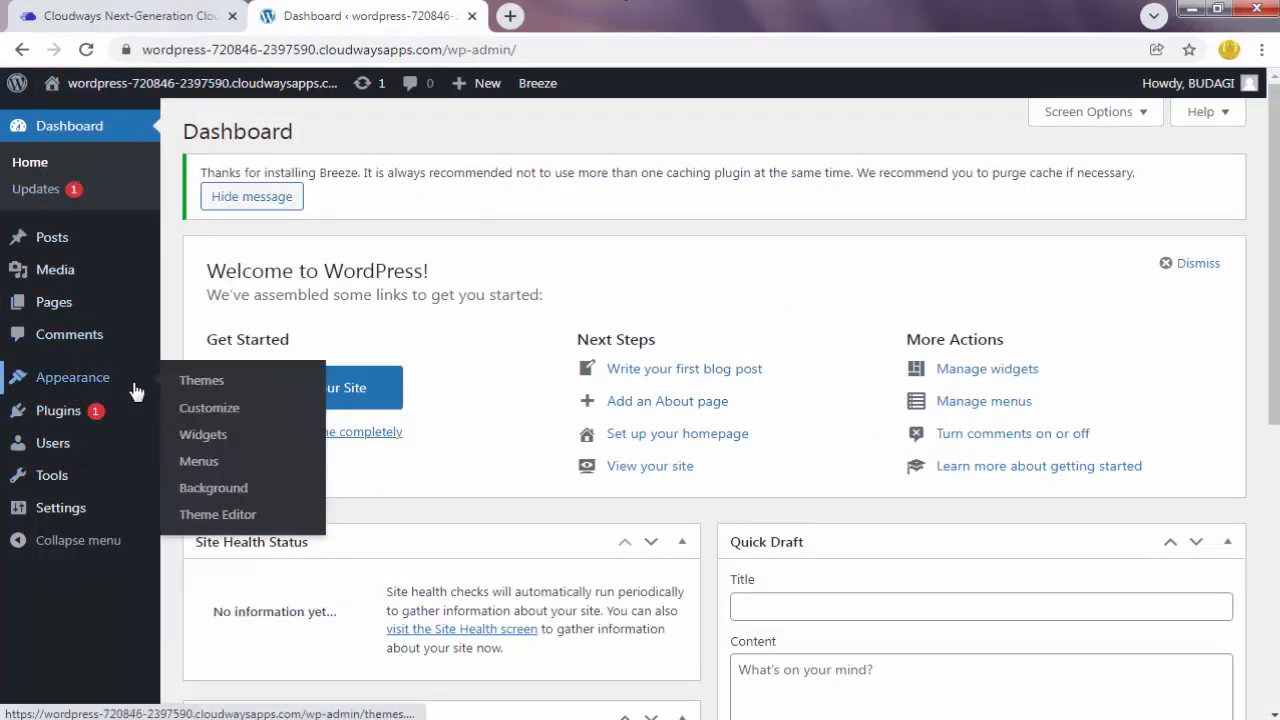
{"action": "mouse_move", "coordinate": [78, 432]}
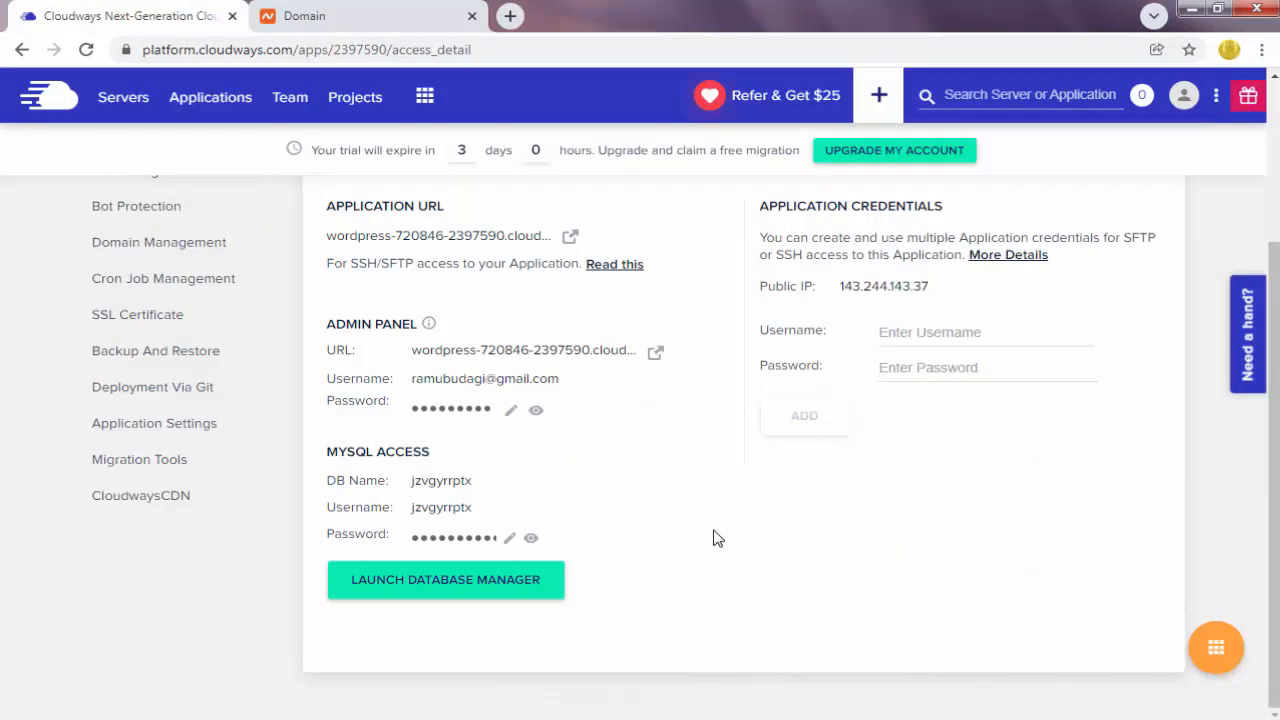
Set the application's primary domain to telugujobaspirants.in and save the change
{"action": "scroll", "coordinate": [620, 520], "scroll_direction": "up", "scroll_amount": 2}
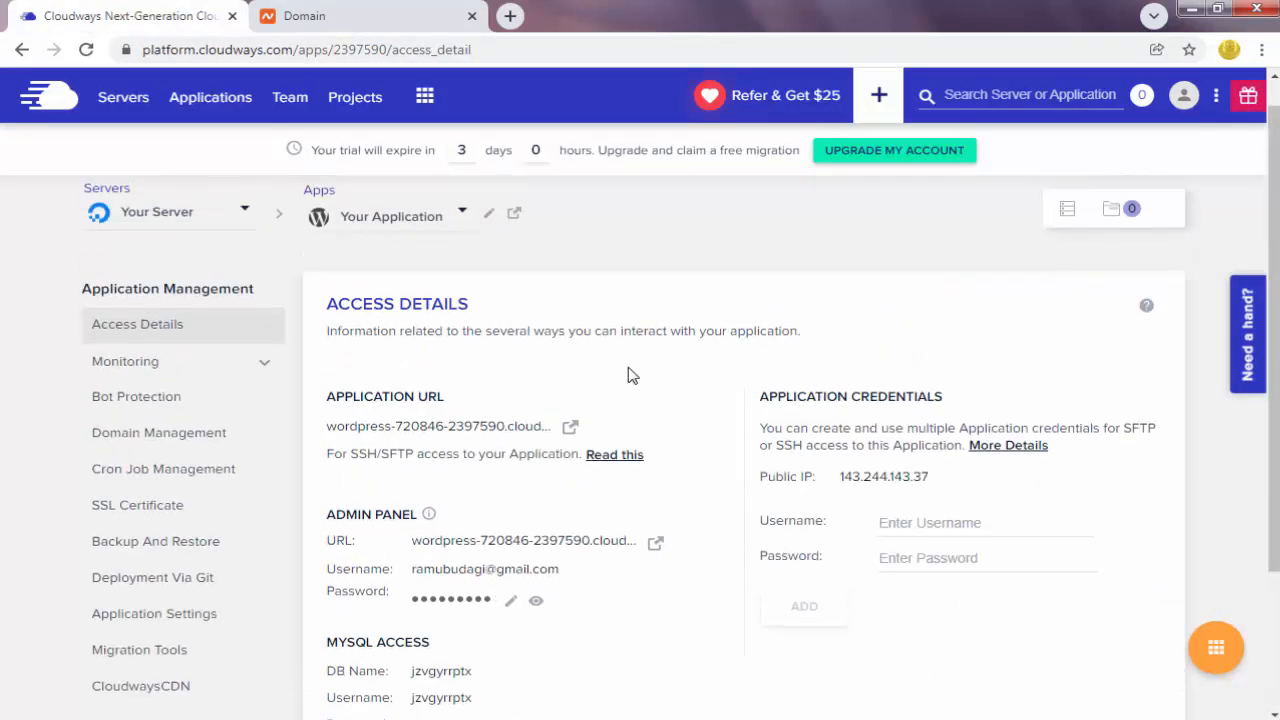
{"action": "left_click", "coordinate": [178, 440]}
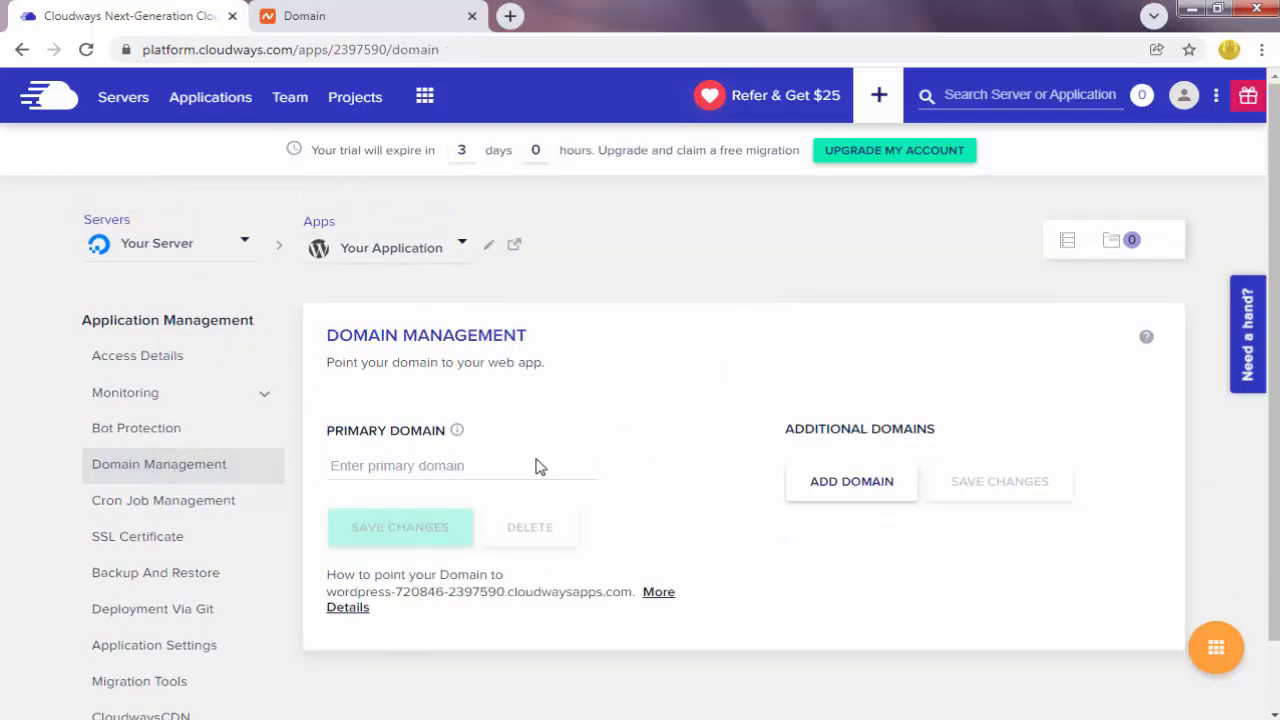
{"action": "right_click", "coordinate": [408, 470]}
{"action": "left_click", "coordinate": [590, 326]}
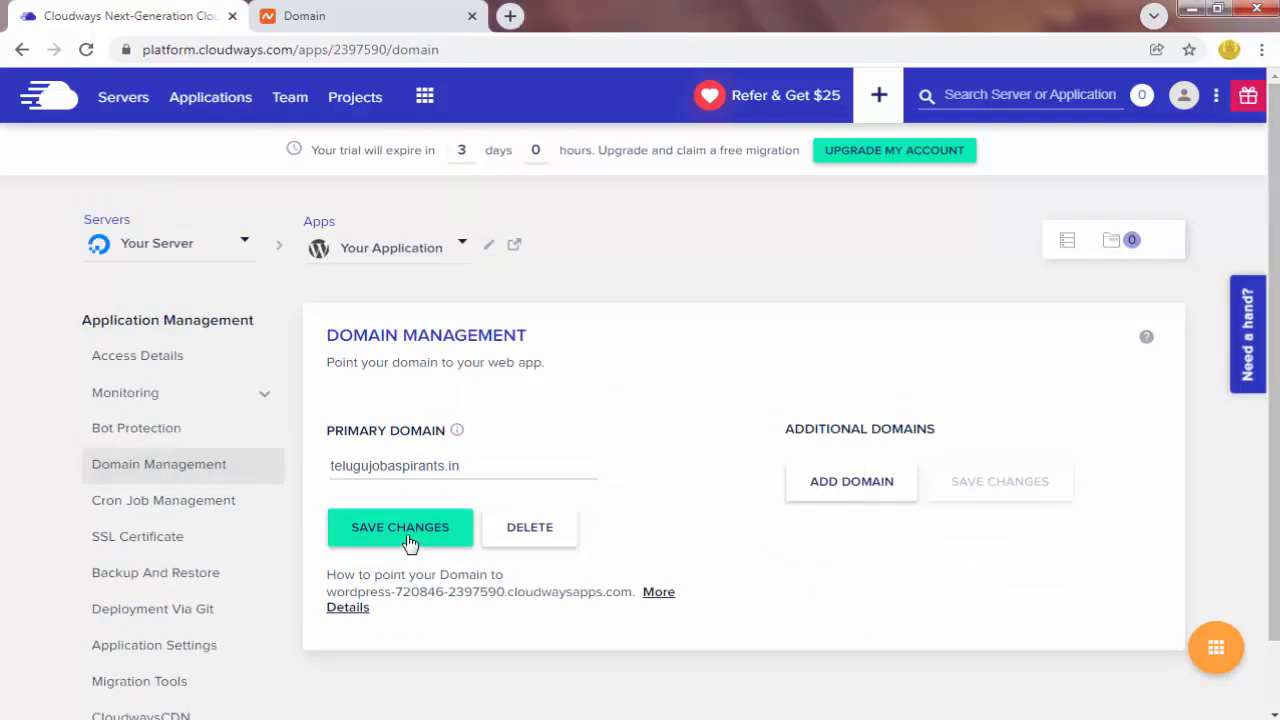
{"action": "left_click", "coordinate": [410, 543]}
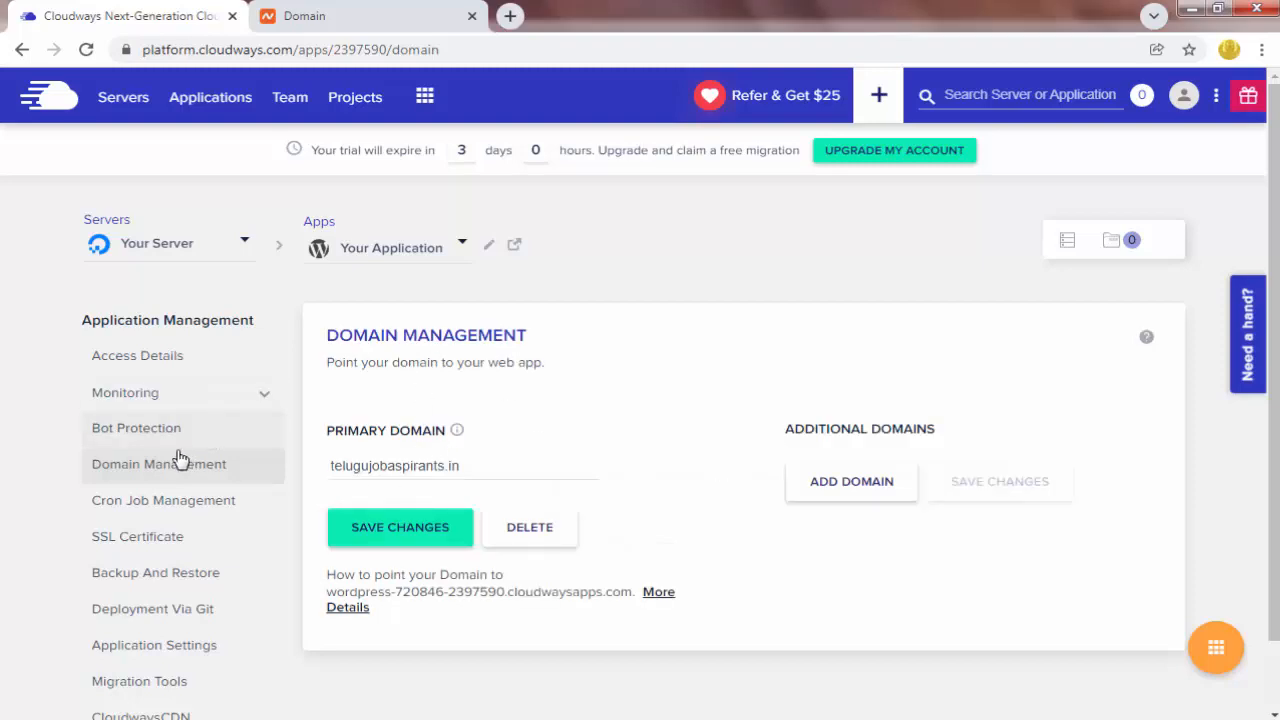
Check telugujobaspirants.in in the browser through the application URL in the access details, and close the page
{"action": "left_click", "coordinate": [142, 367]}
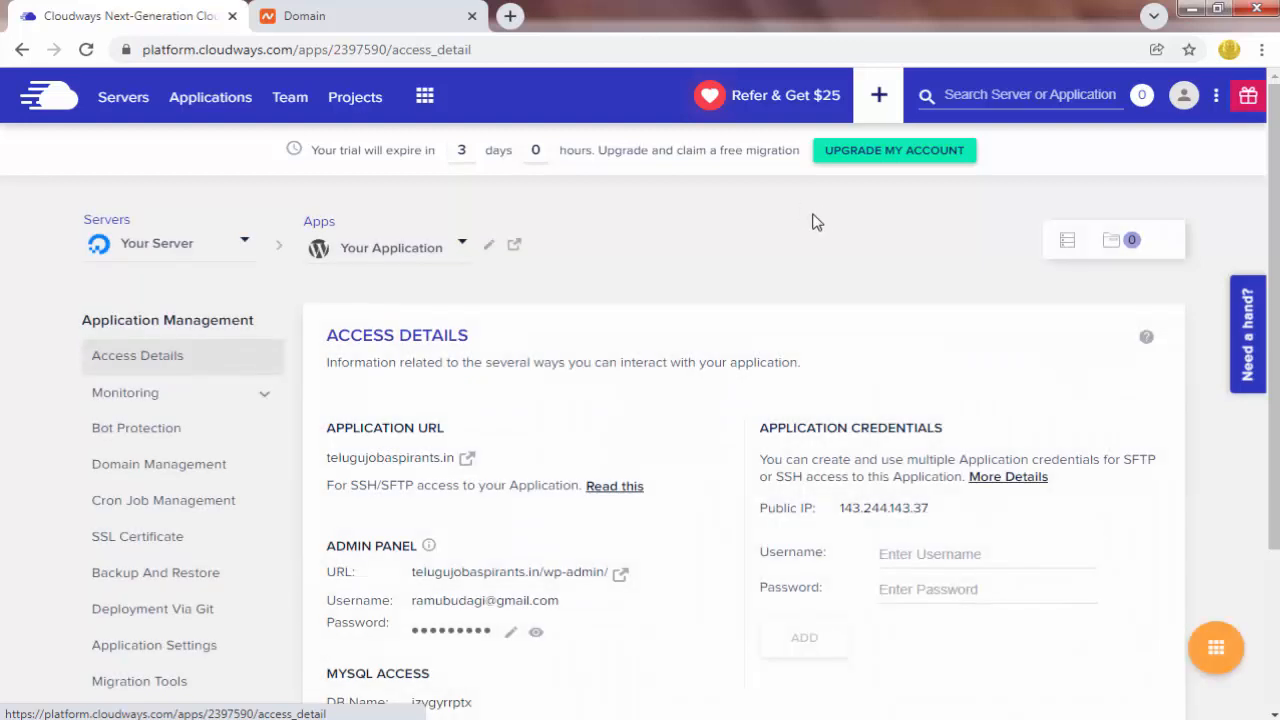
{"action": "left_click", "coordinate": [467, 459]}
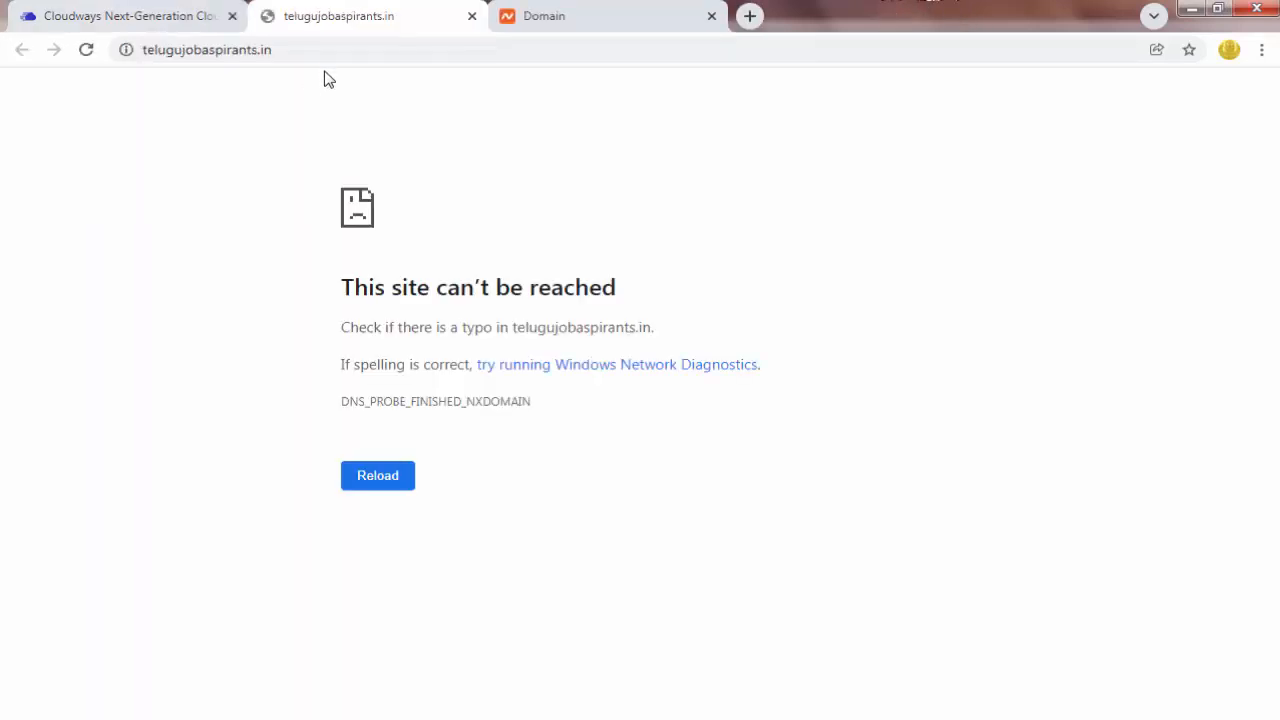
{"action": "left_click", "coordinate": [321, 55]}
{"action": "left_click", "coordinate": [350, 49]}
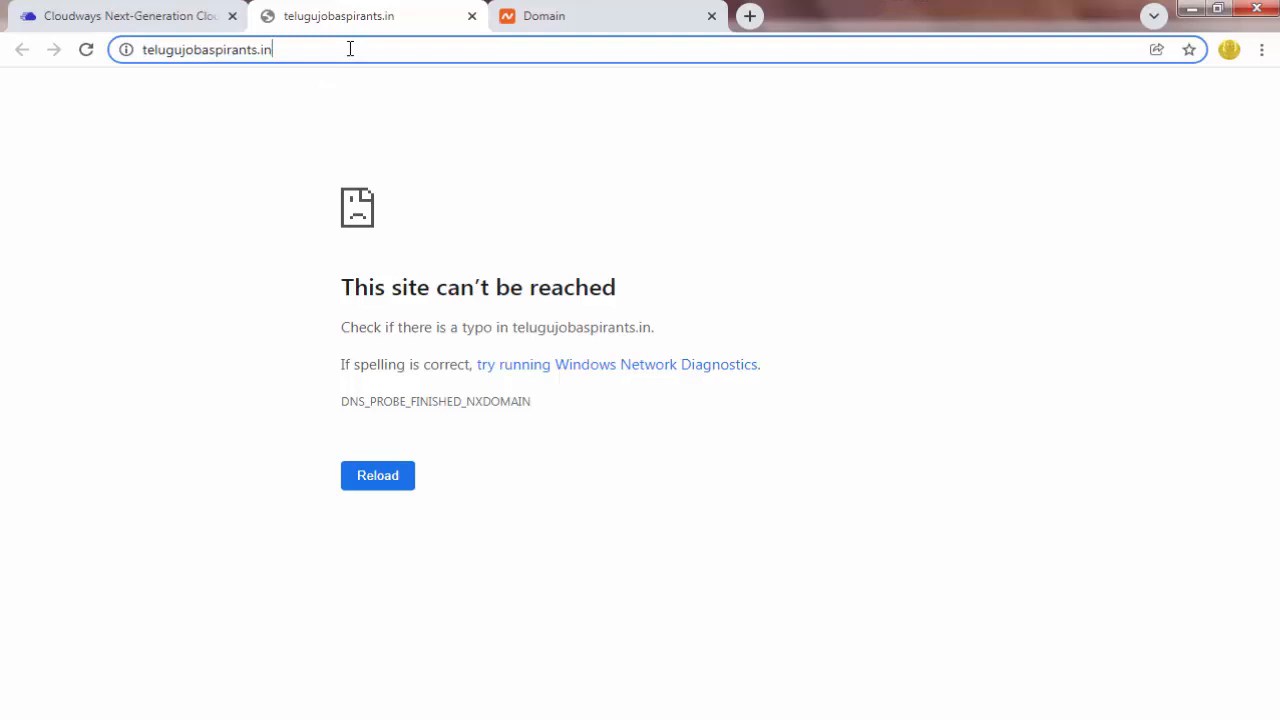
{"action": "left_click", "coordinate": [472, 16]}
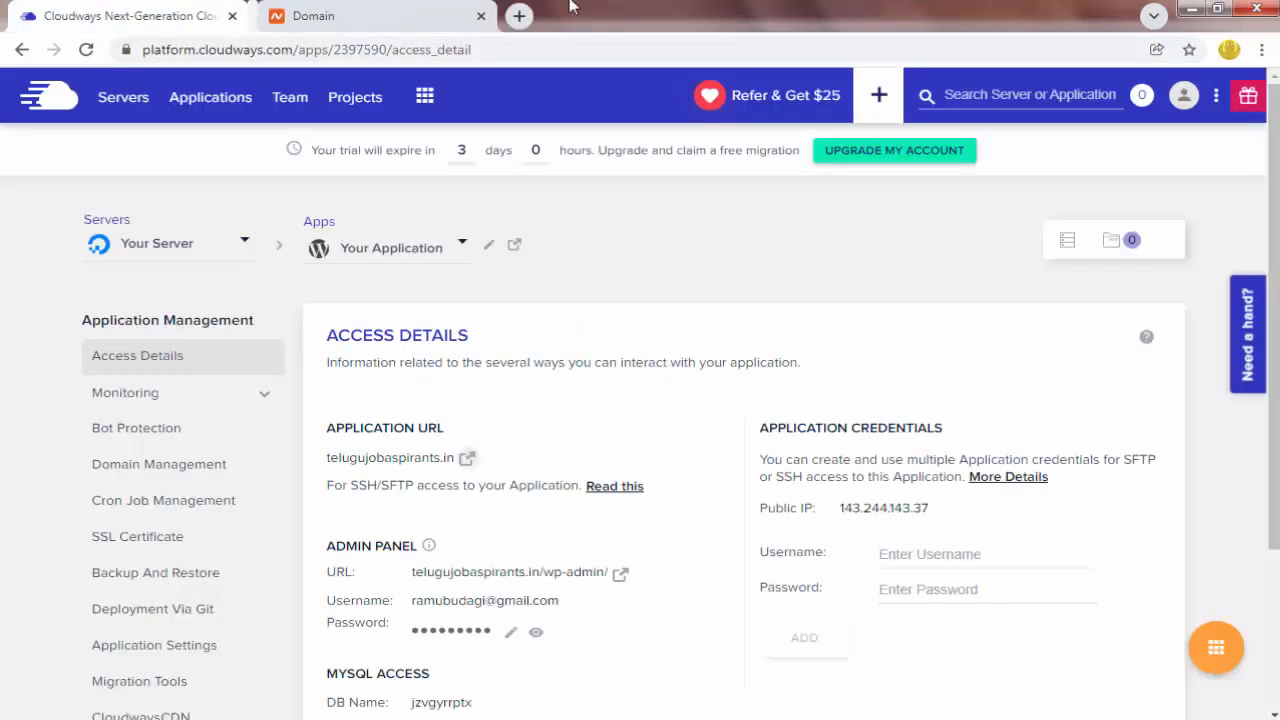
Copy the application's public IP and open the Advanced DNS host records of telugujobaspirants.in in Namecheap
{"action": "left_click", "coordinate": [905, 515]}
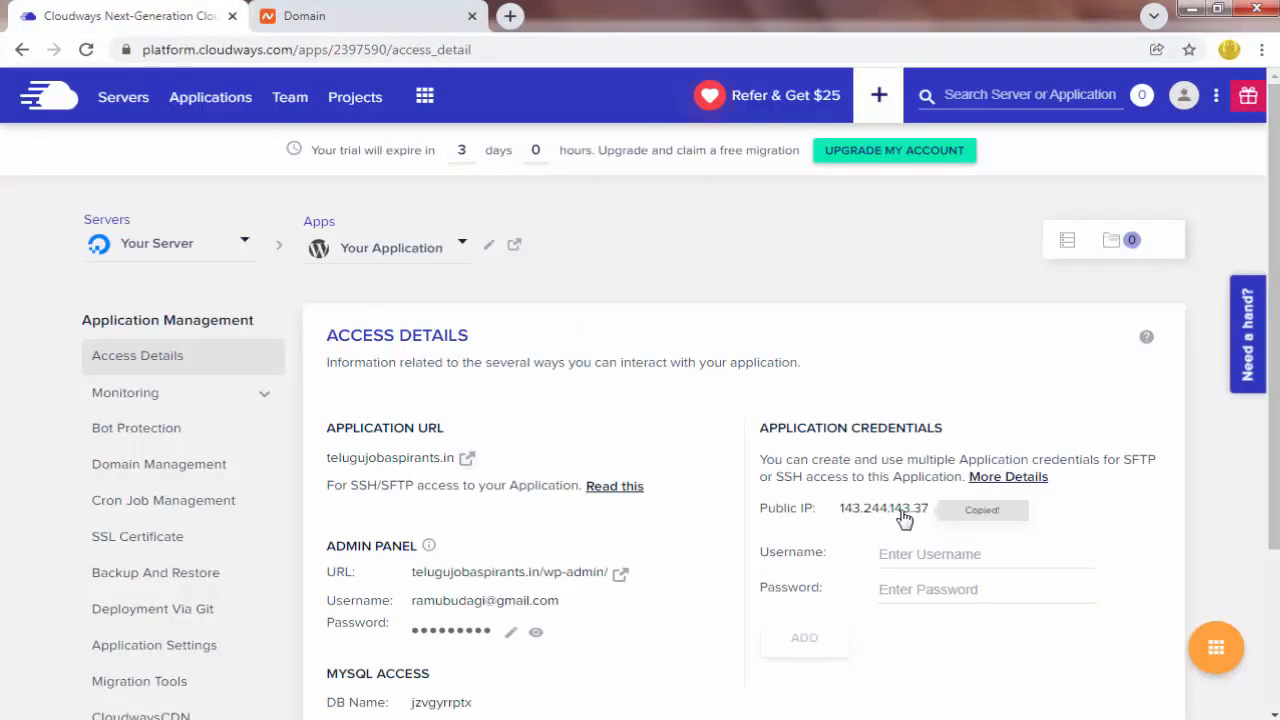
{"action": "left_click", "coordinate": [400, 10]}
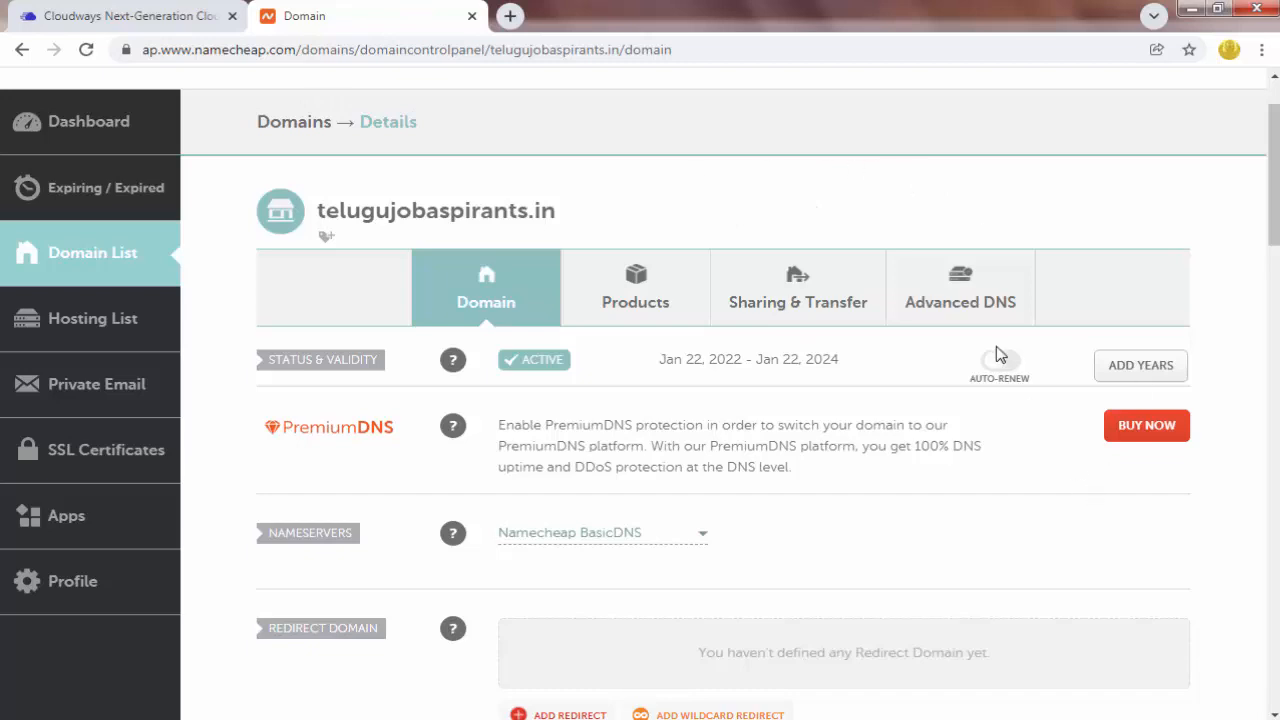
{"action": "left_click", "coordinate": [957, 311]}
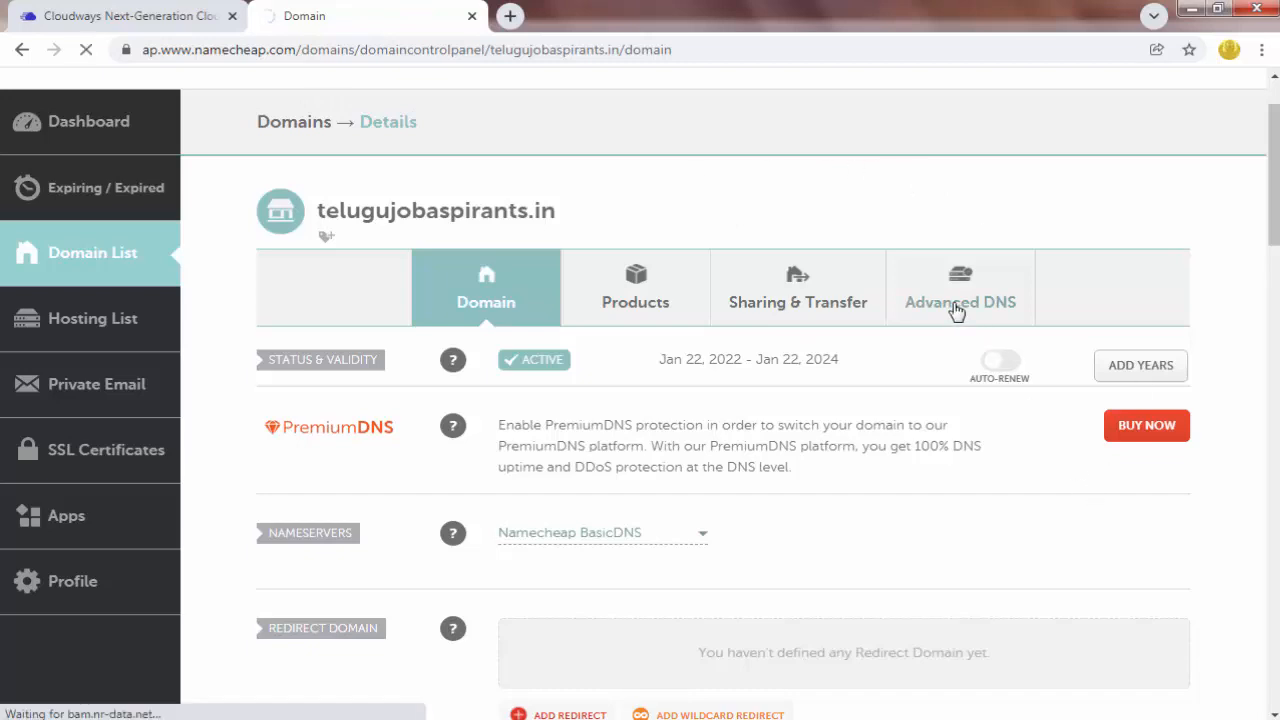
{"action": "scroll", "coordinate": [666, 331], "scroll_direction": "down", "scroll_amount": 2}
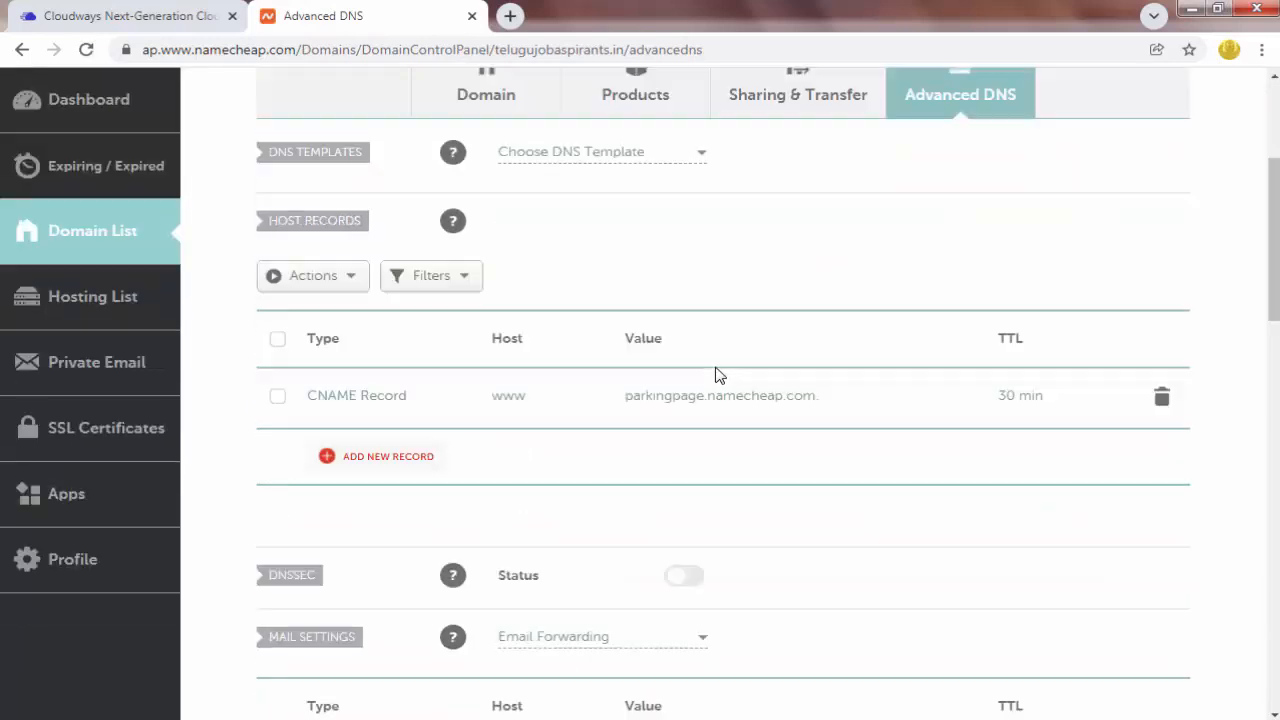
Add an A record to the host records with host @, IP address 143.244.143.37 and automatic TTL, and save it
{"action": "scroll", "coordinate": [715, 375], "scroll_direction": "down", "scroll_amount": 2}
{"action": "scroll", "coordinate": [543, 371], "scroll_direction": "up", "scroll_amount": 1}
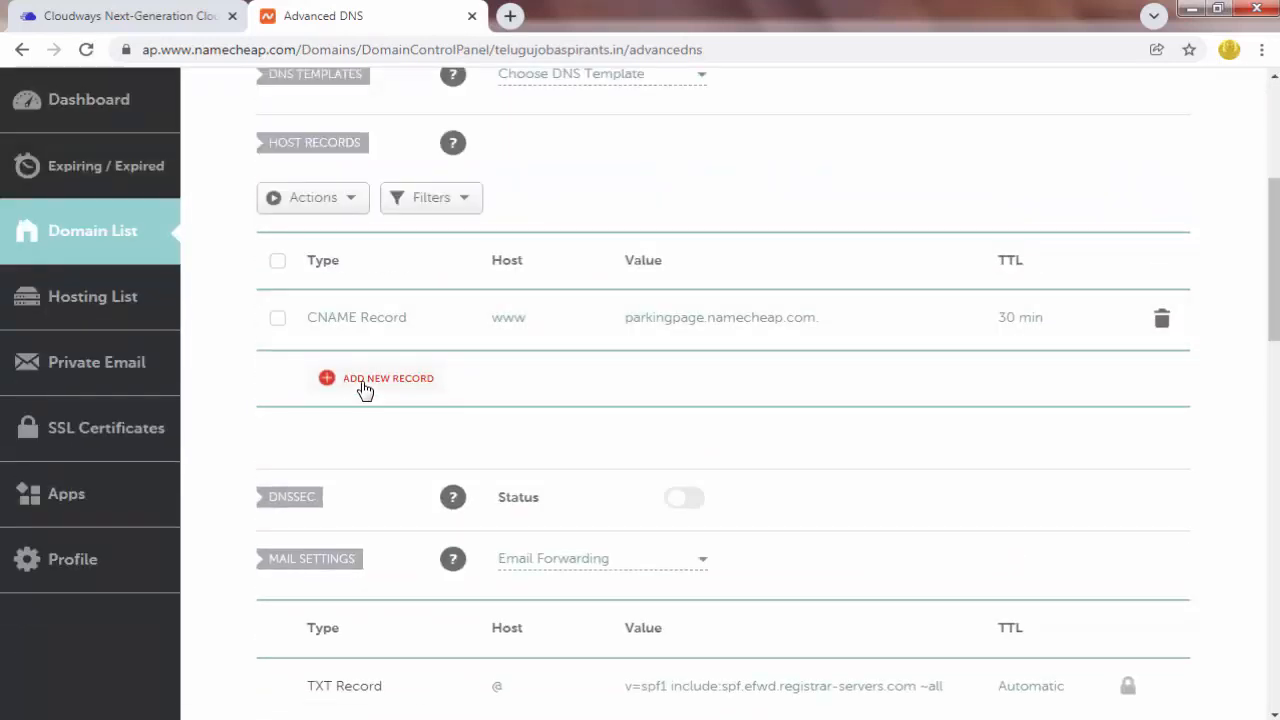
{"action": "left_click", "coordinate": [363, 389]}
{"action": "left_click", "coordinate": [365, 400]}
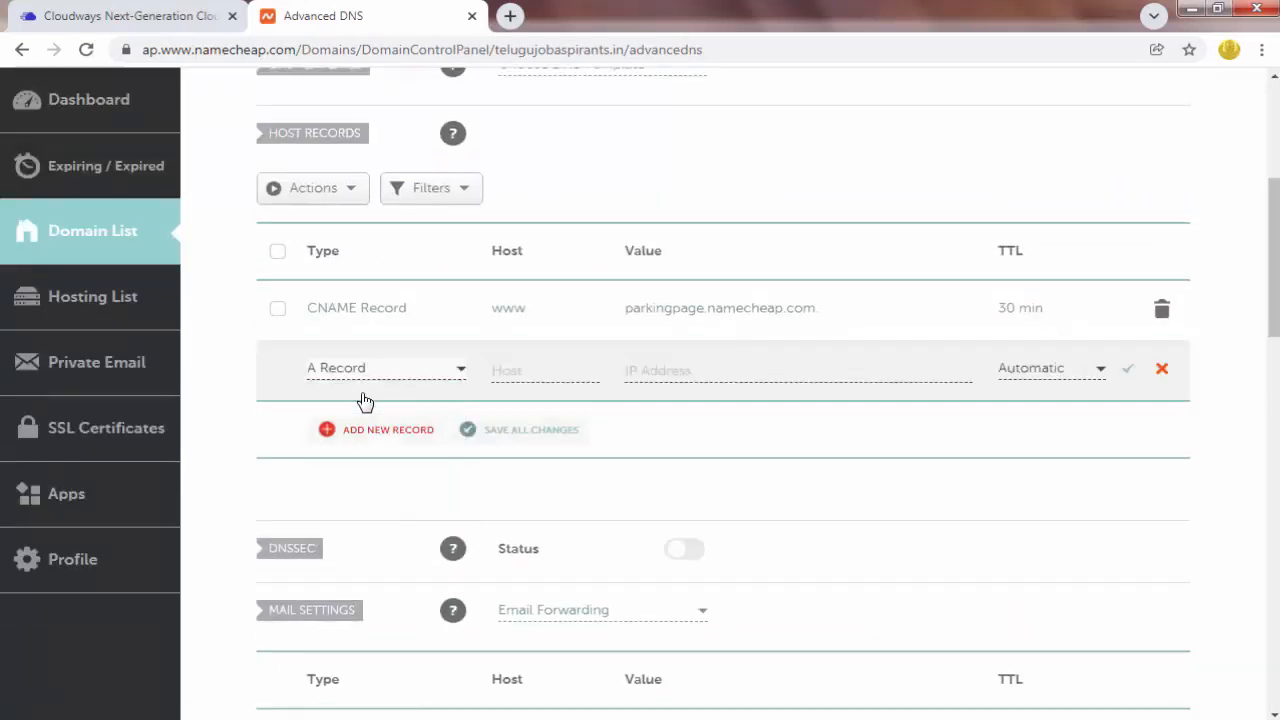
{"action": "left_click", "coordinate": [534, 372]}
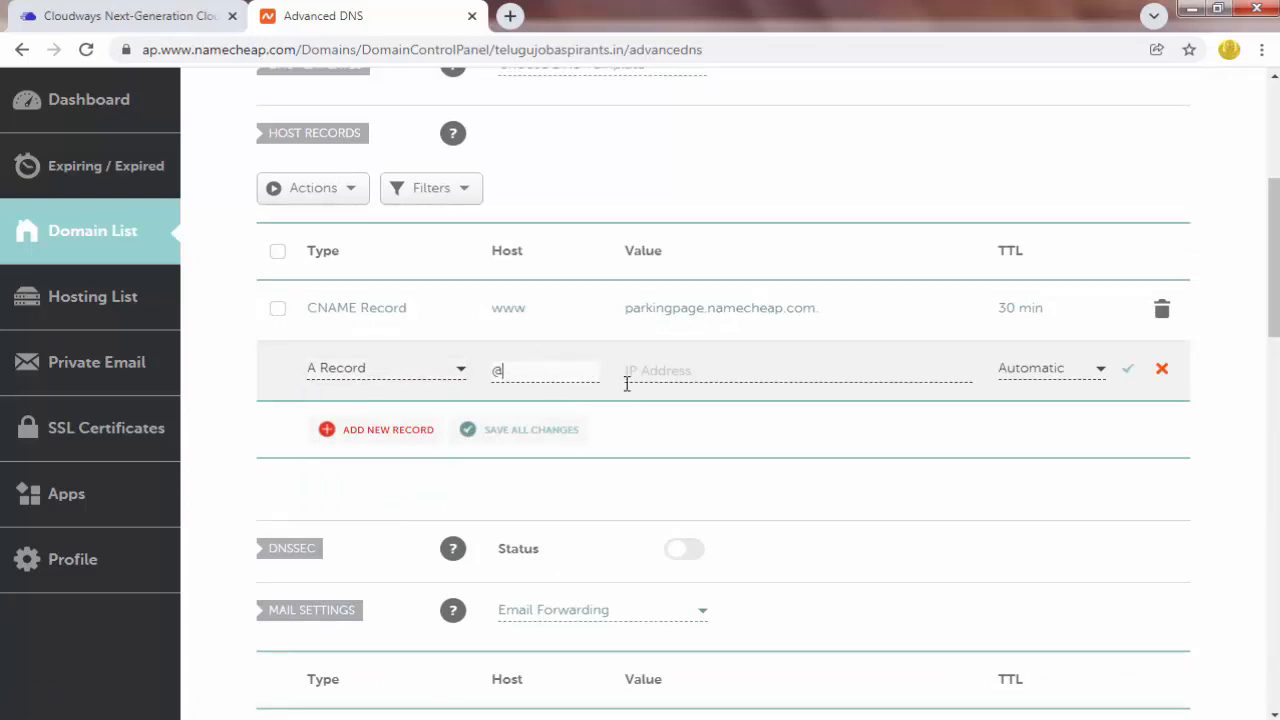
{"action": "type", "text": "@"}
{"action": "left_click", "coordinate": [668, 378]}
{"action": "right_click", "coordinate": [668, 378]}
{"action": "left_click", "coordinate": [735, 494]}
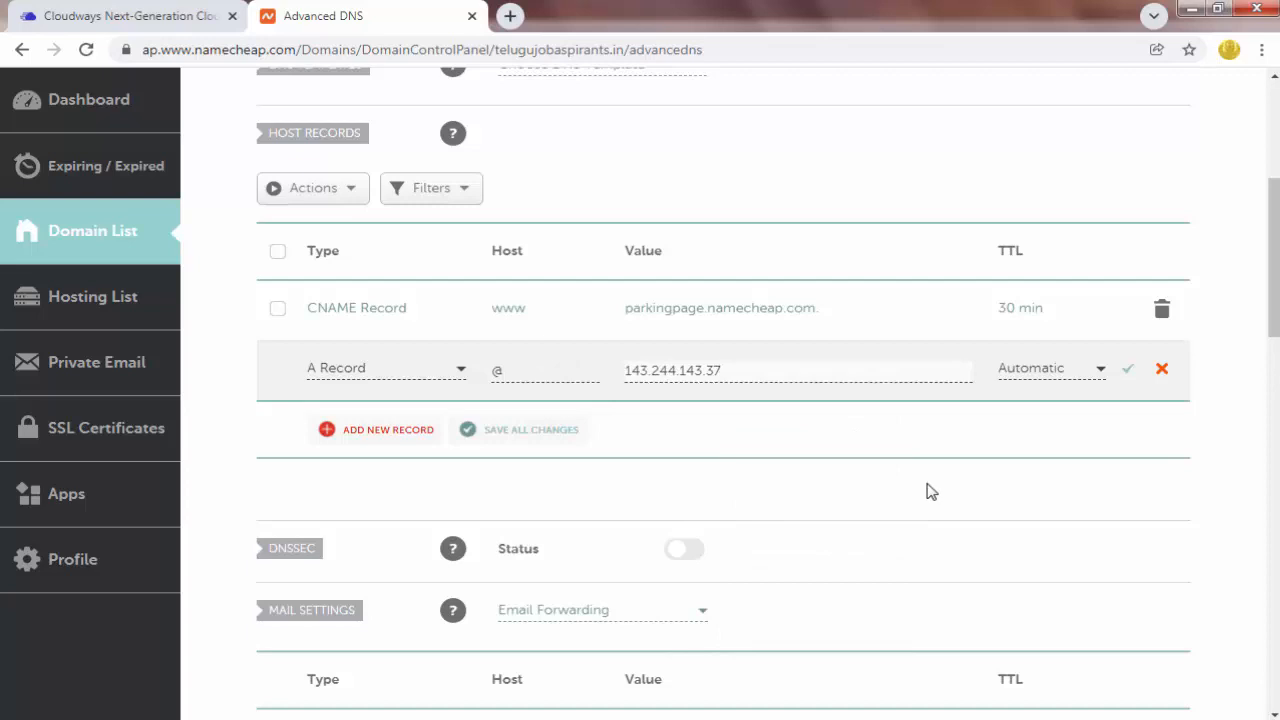
{"action": "left_click", "coordinate": [1130, 372]}
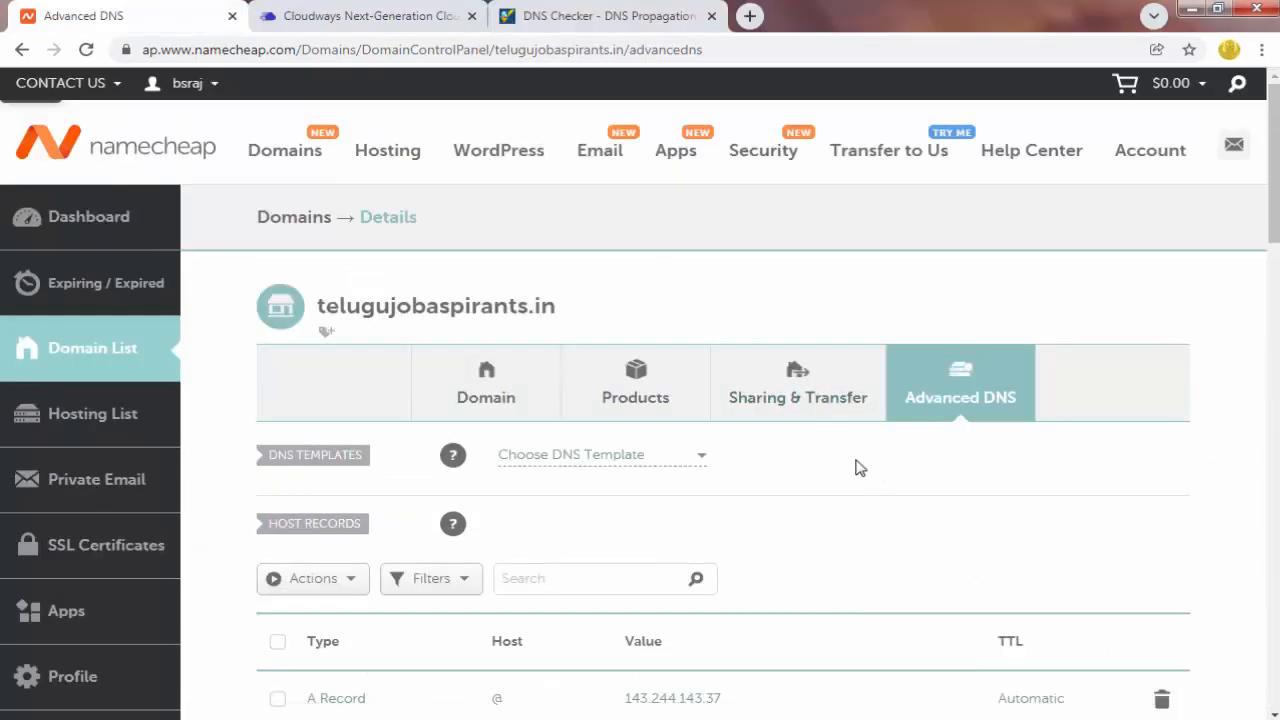
Switch to Cloudways, open the application URL from the access details, inspect the page's full address, and close it
{"action": "left_click", "coordinate": [312, 8]}
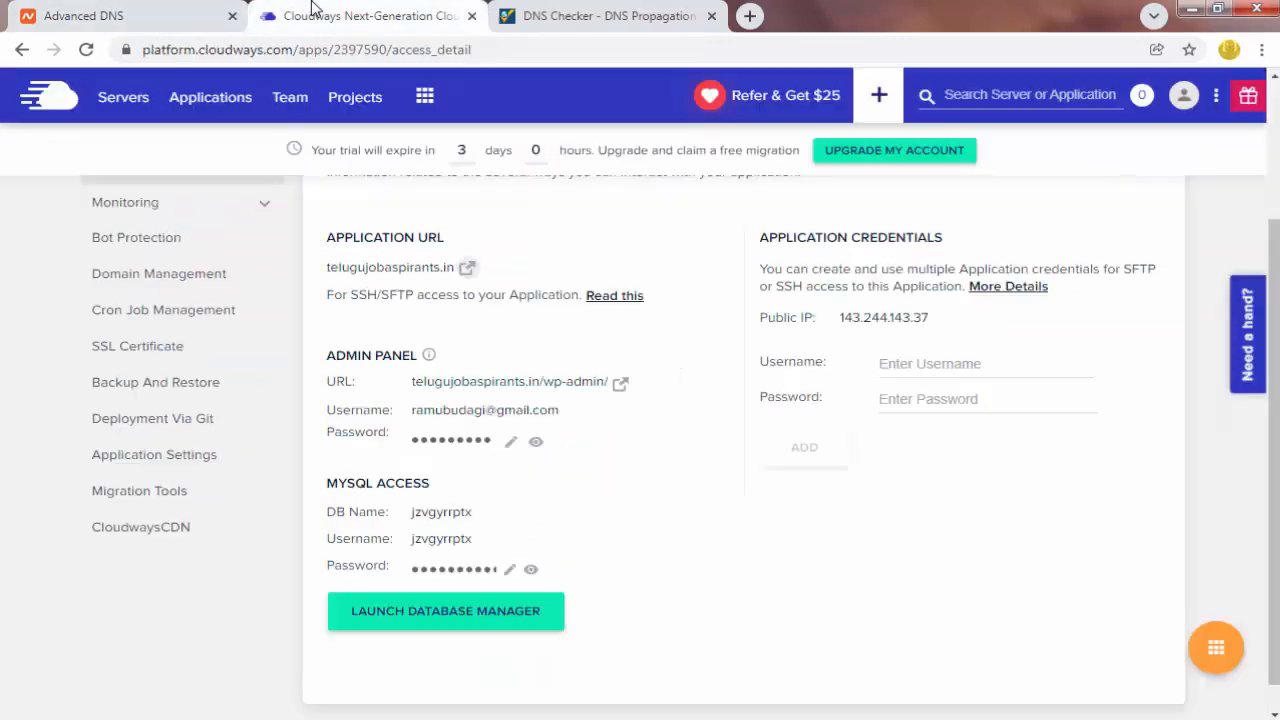
{"action": "left_click", "coordinate": [467, 268]}
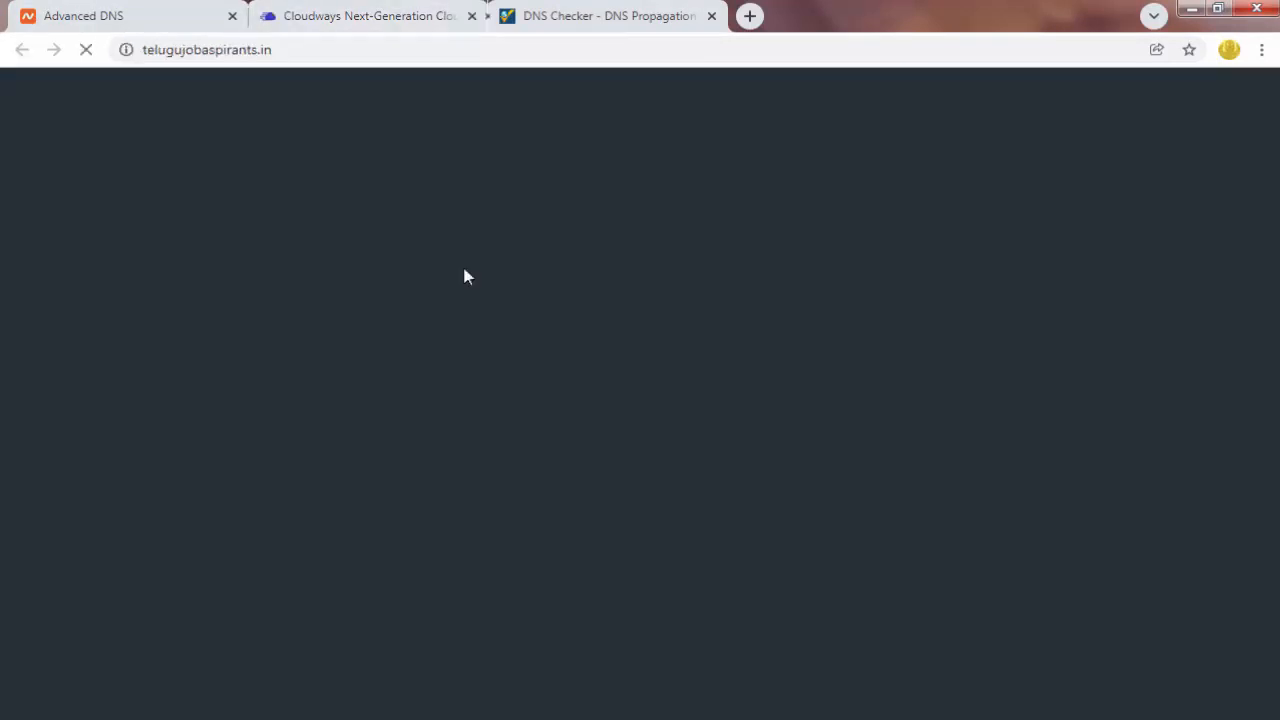
{"action": "left_click", "coordinate": [359, 50]}
{"action": "left_click", "coordinate": [366, 52]}
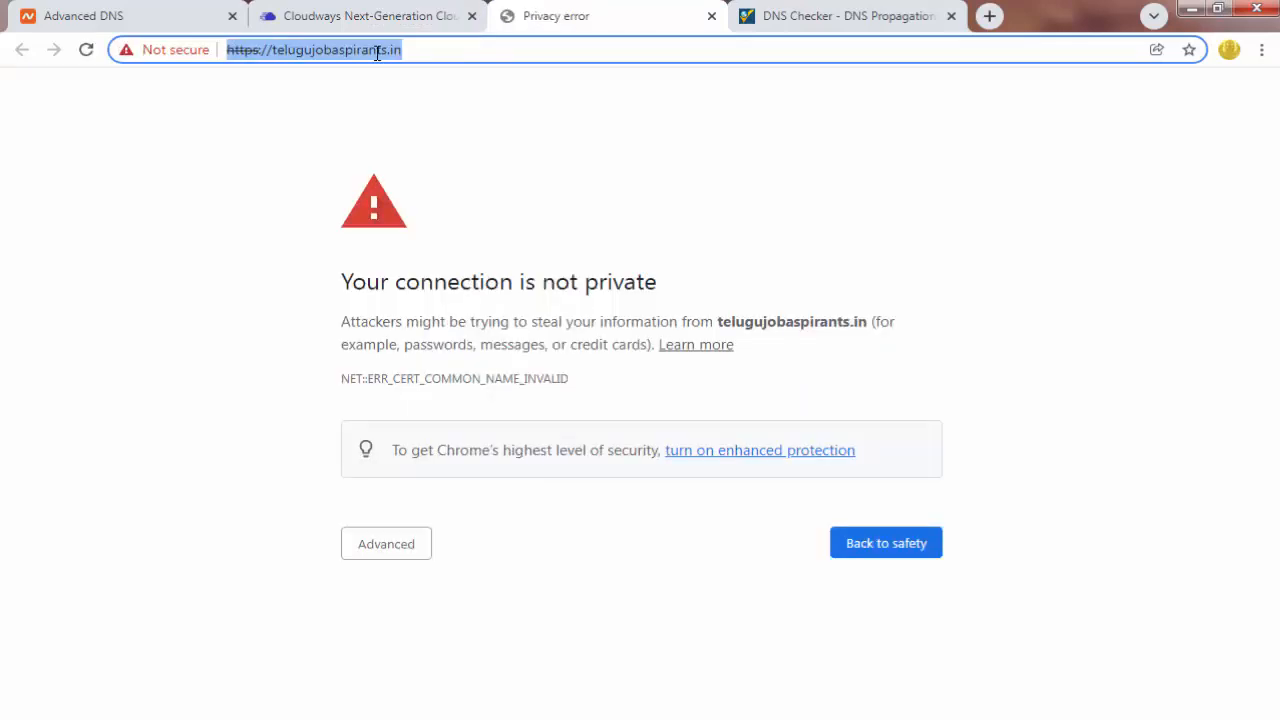
{"action": "left_click", "coordinate": [460, 52]}
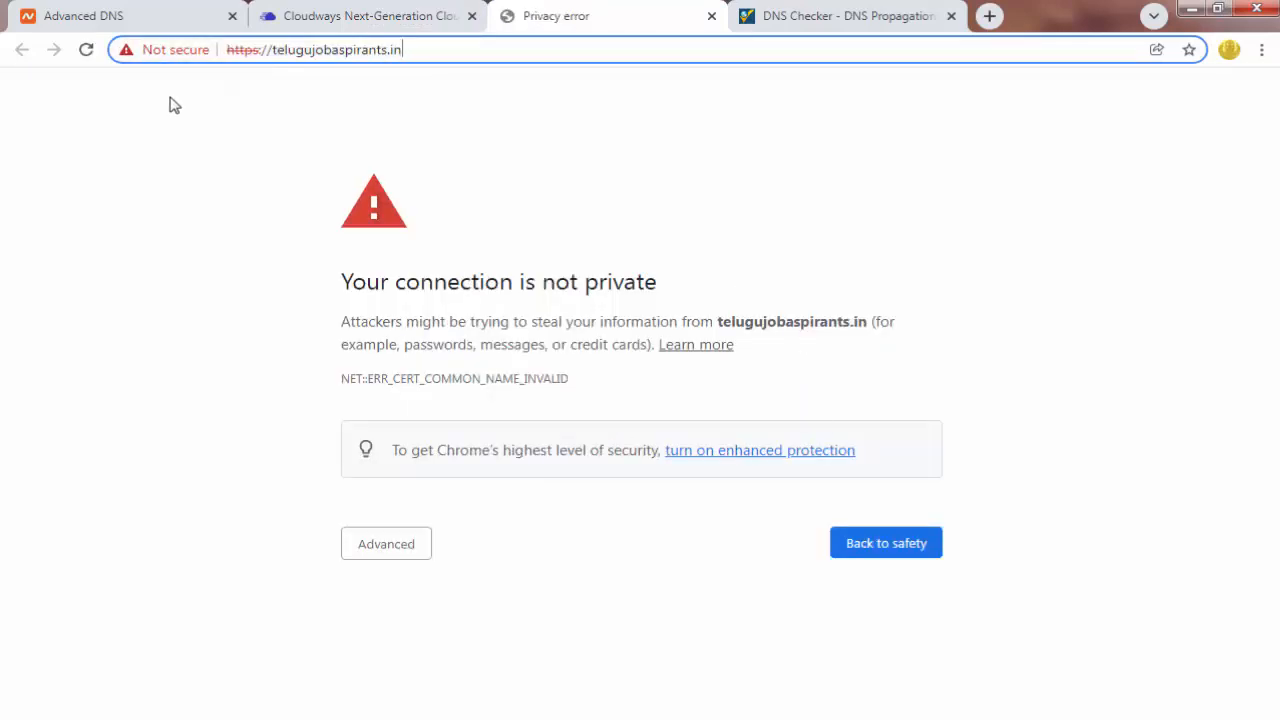
{"action": "left_click", "coordinate": [711, 16]}
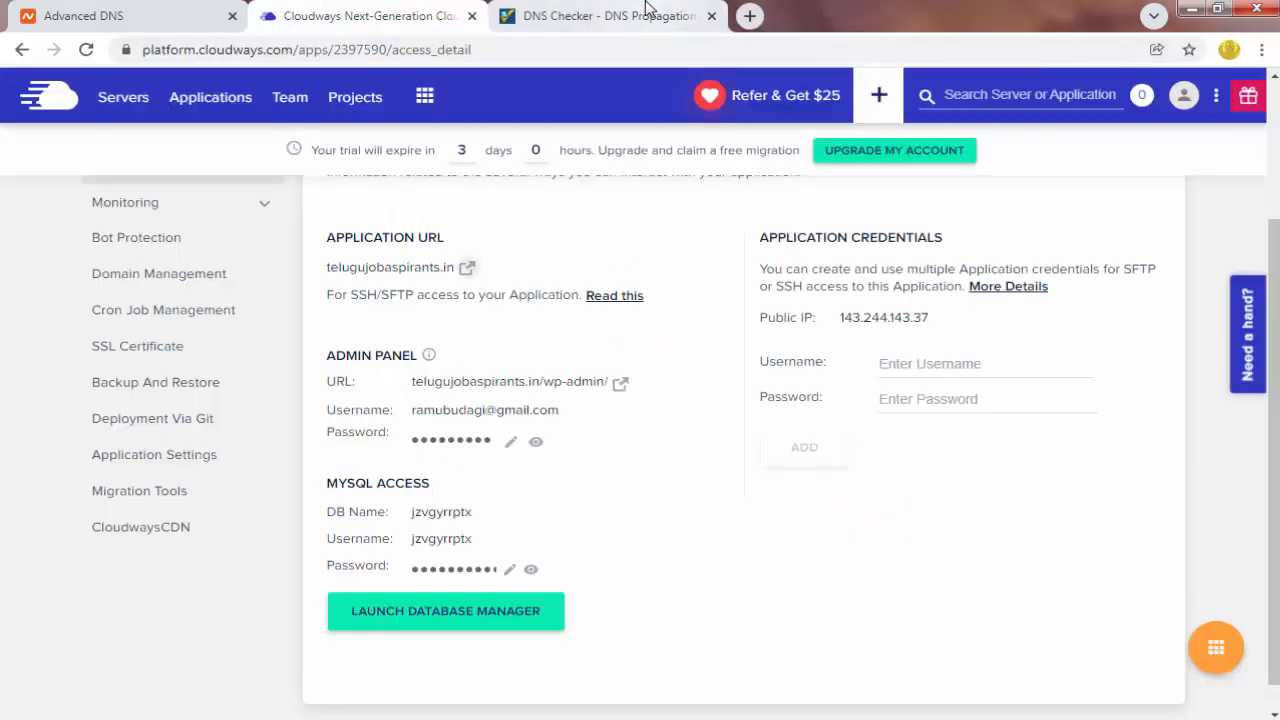
Check the A record propagation of telugujobaspirants.in again in the whatsmydns.net DNS Propagation Checker
{"action": "left_click", "coordinate": [610, 18]}
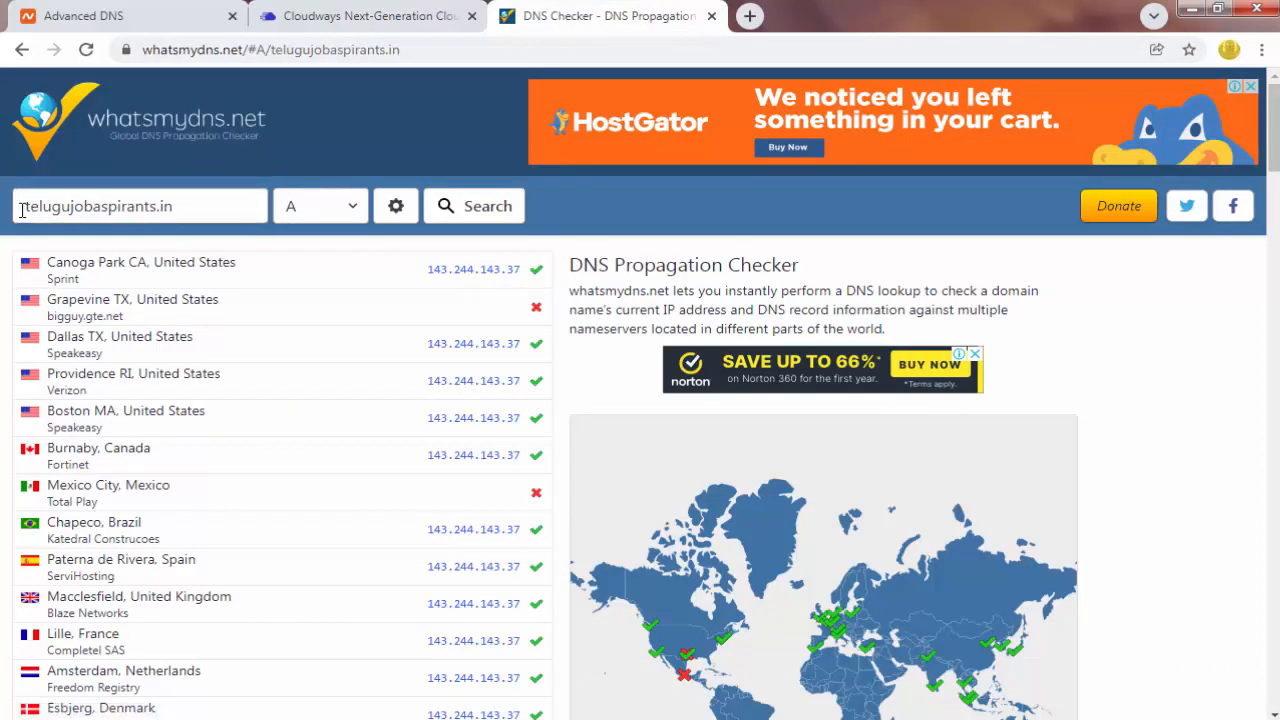
{"action": "left_click_drag", "start_coordinate": [22, 210], "coordinate": [197, 214]}
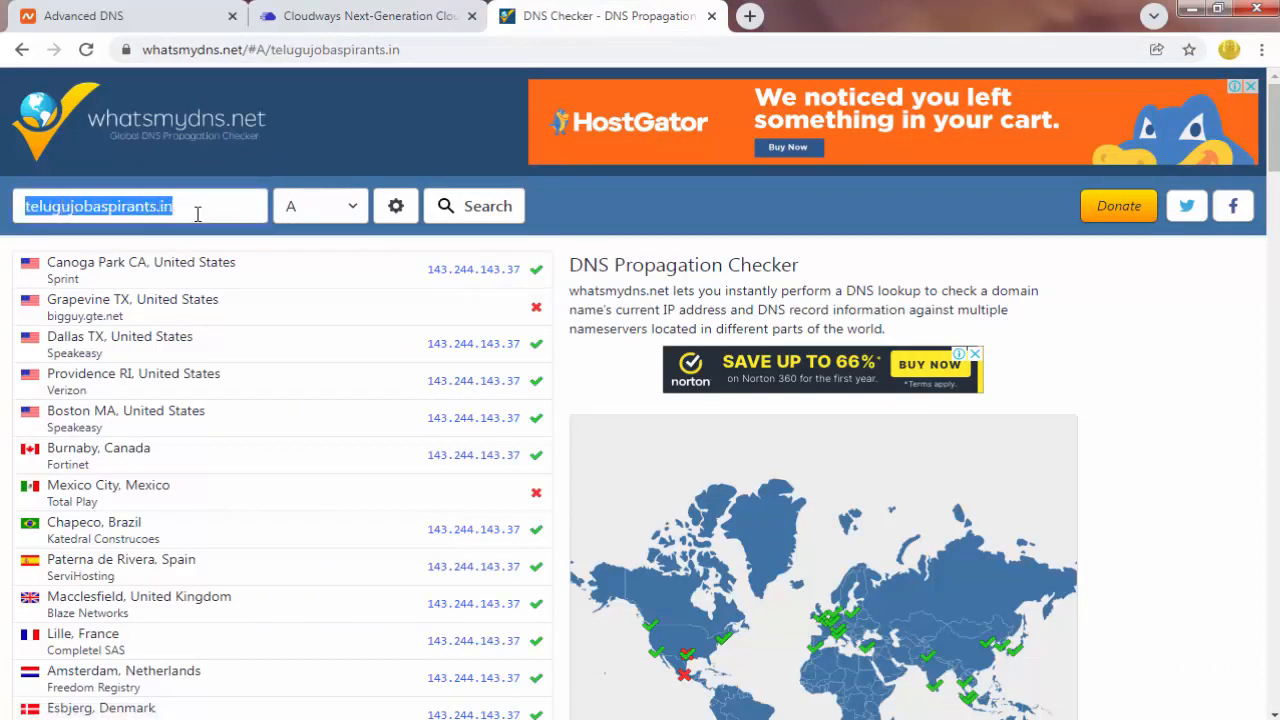
{"action": "left_click", "coordinate": [503, 224]}
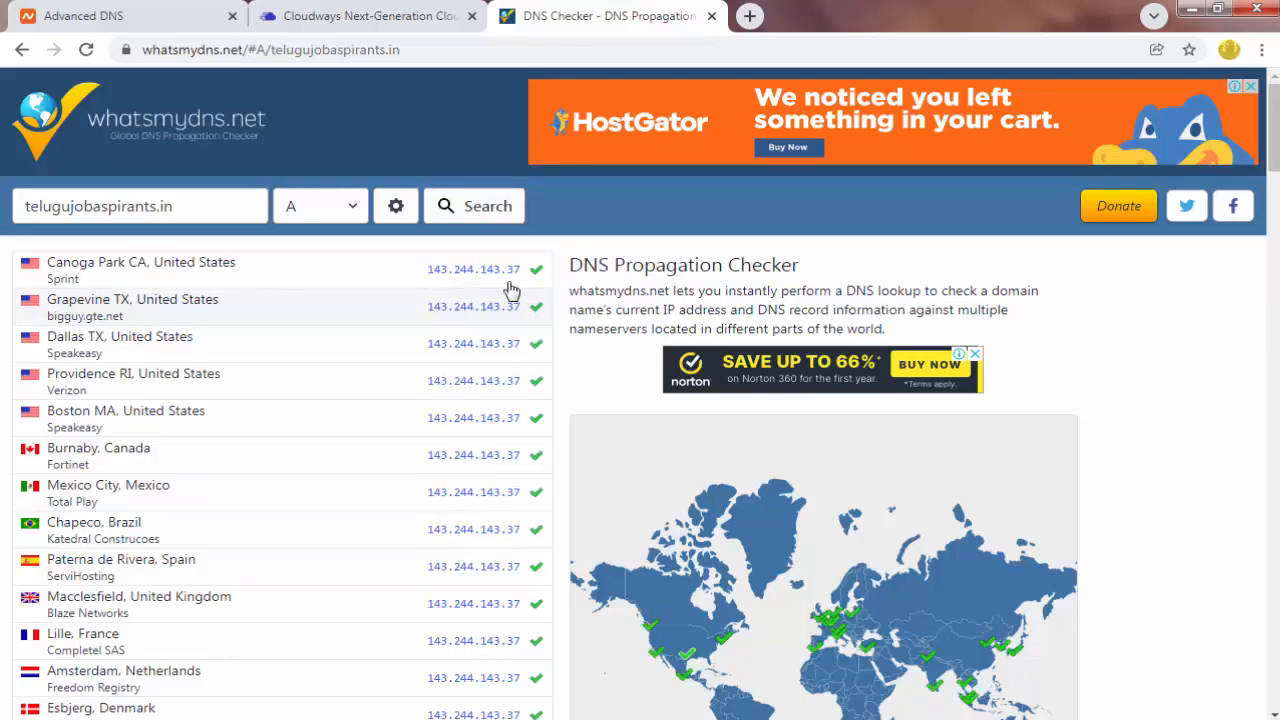
{"action": "left_click", "coordinate": [292, 17]}
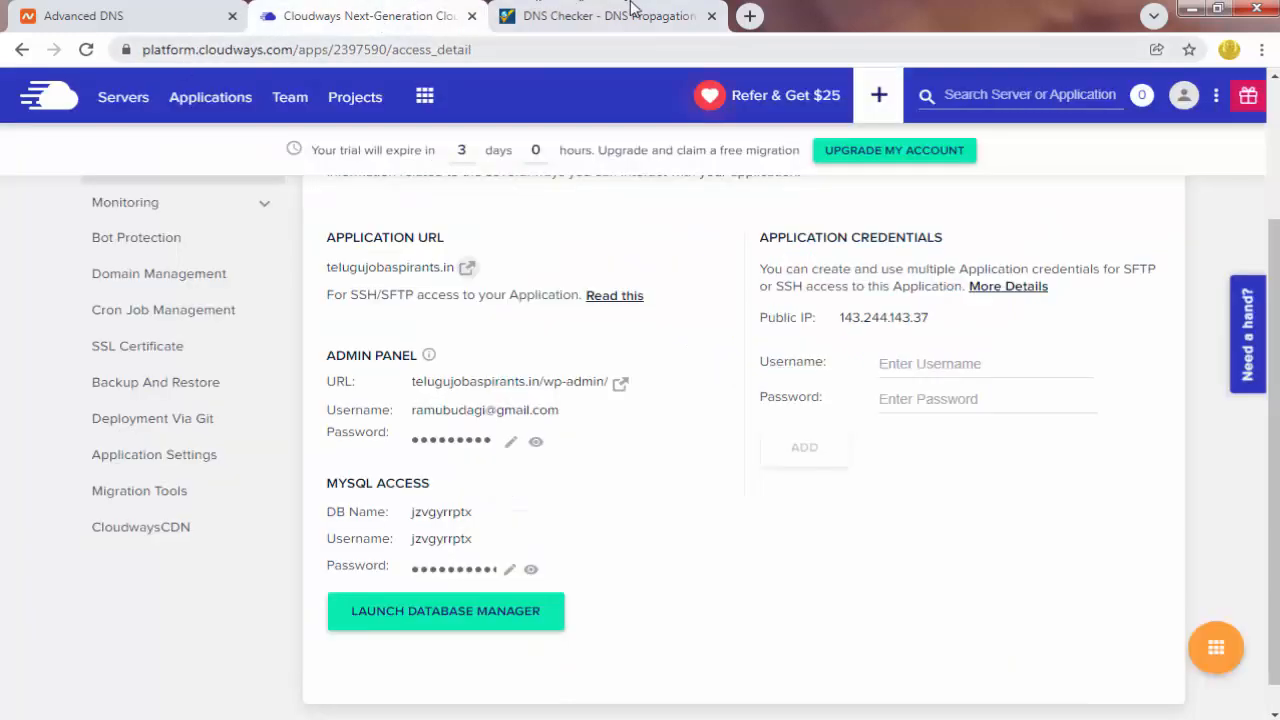
{"action": "key", "text": "ctrl+Tab"}
Install a Let's Encrypt SSL certificate for telugujobaspirants.in in Cloudways, filling in the contact e-mail and domain name
{"action": "left_click", "coordinate": [138, 14]}
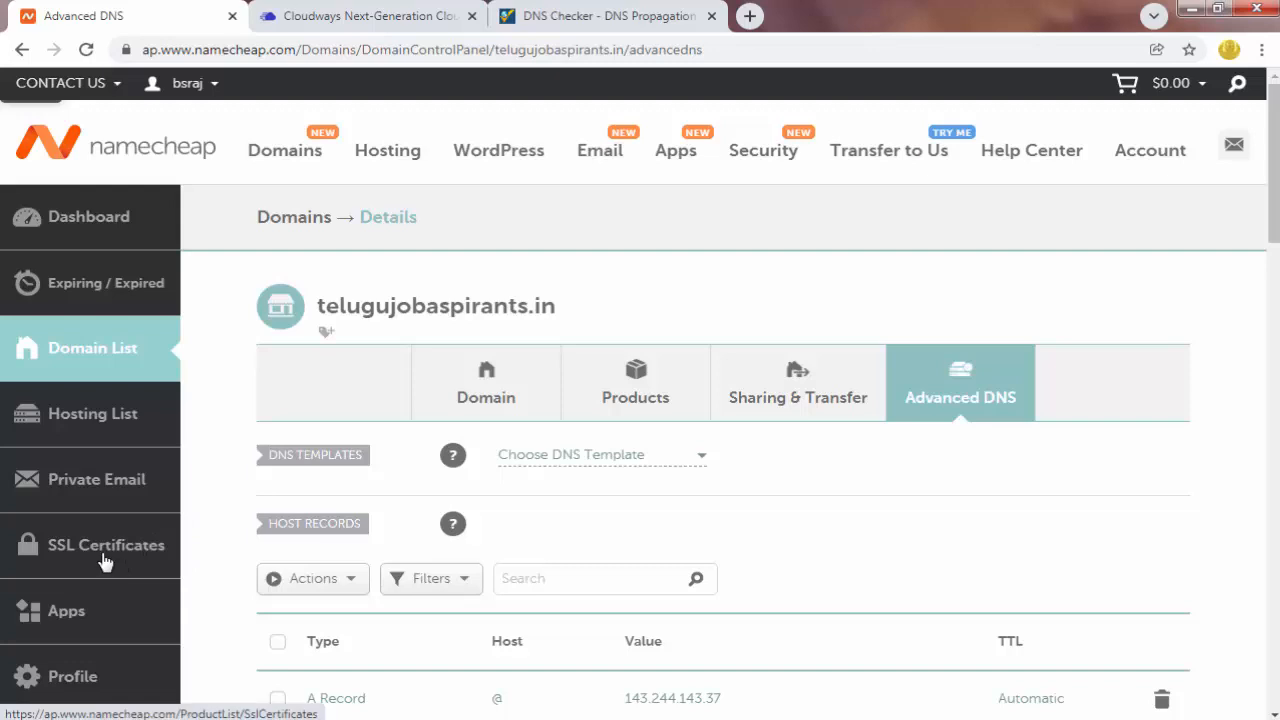
{"action": "left_click", "coordinate": [316, 6]}
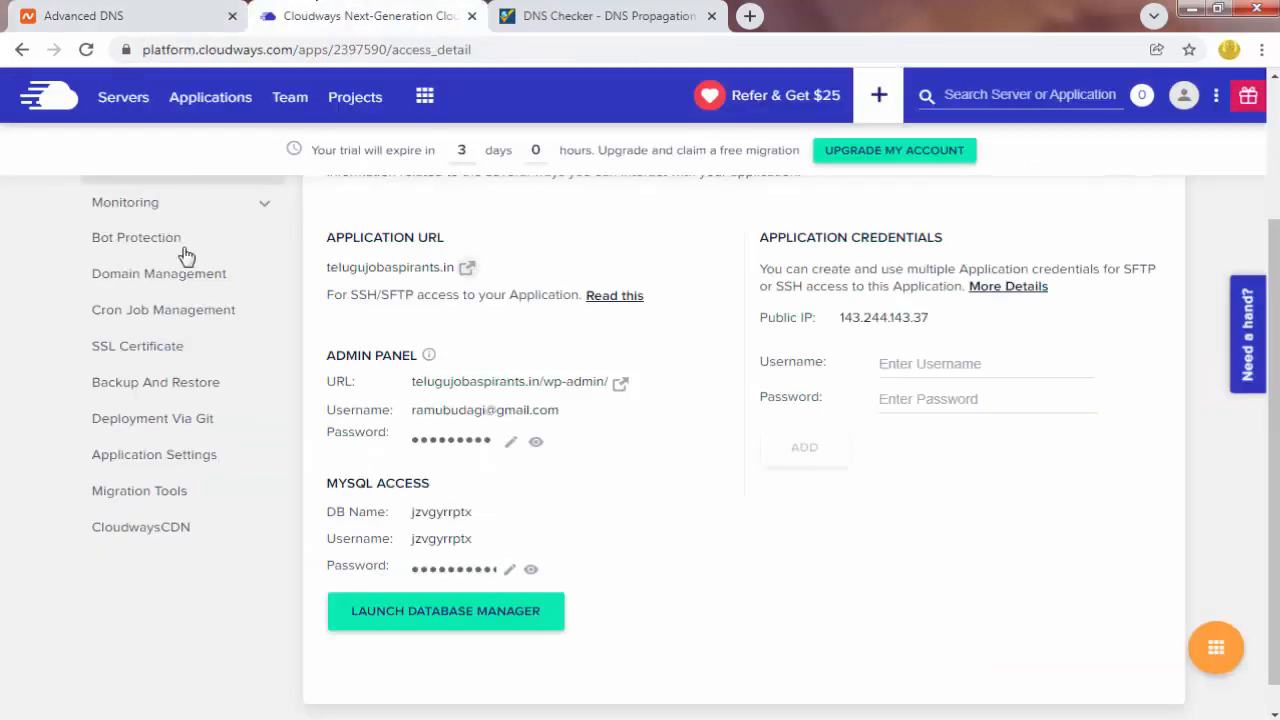
{"action": "left_click", "coordinate": [152, 356]}
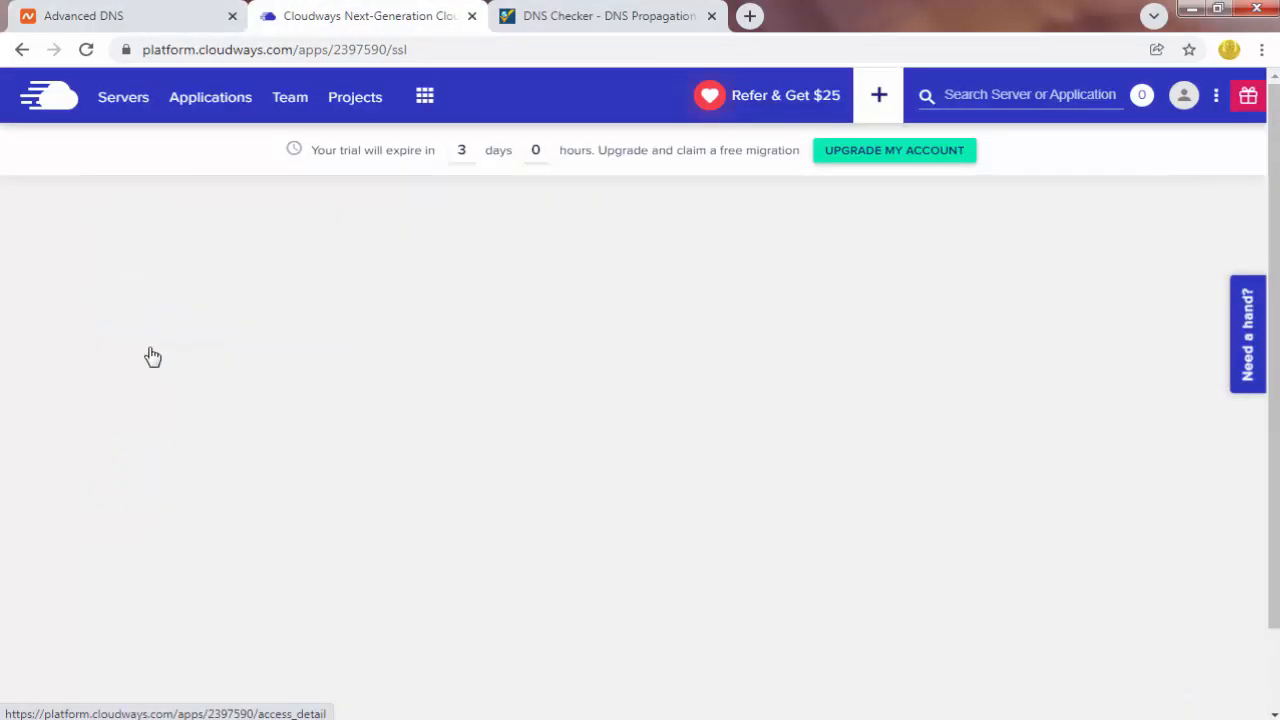
{"action": "scroll", "coordinate": [946, 526], "scroll_direction": "down", "scroll_amount": 1}
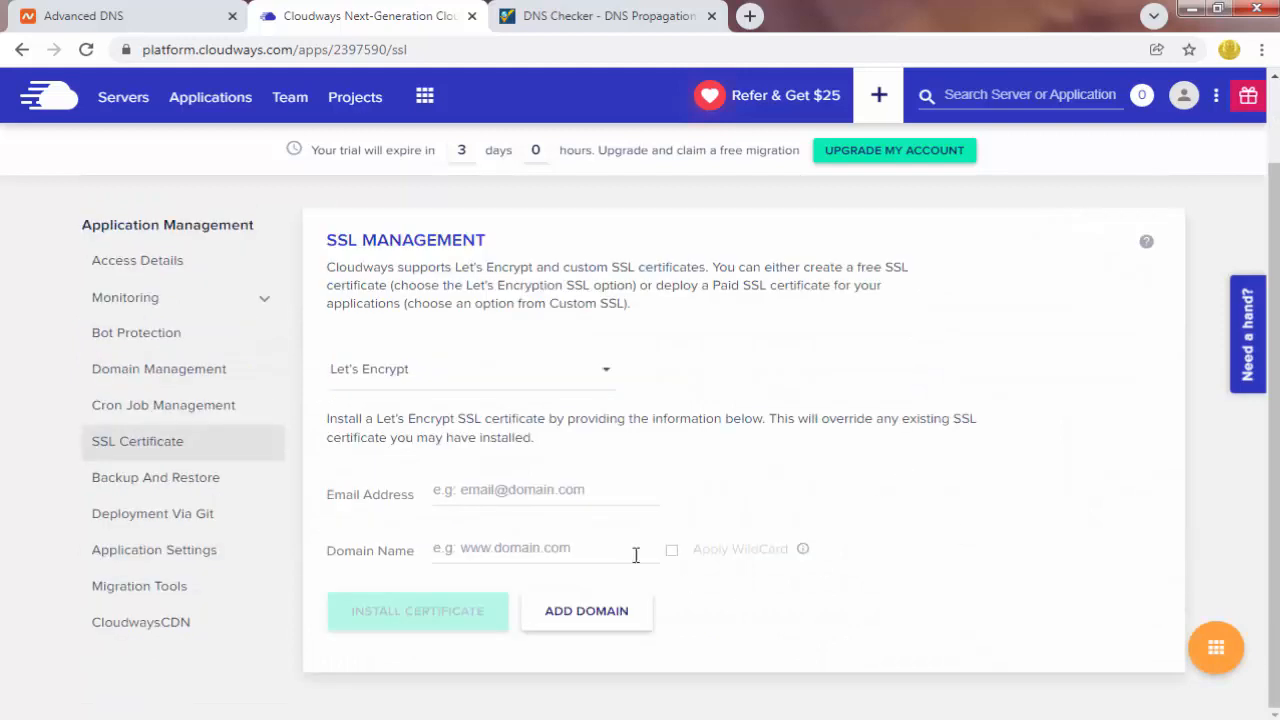
{"action": "left_click", "coordinate": [502, 492]}
{"action": "left_click", "coordinate": [500, 550]}
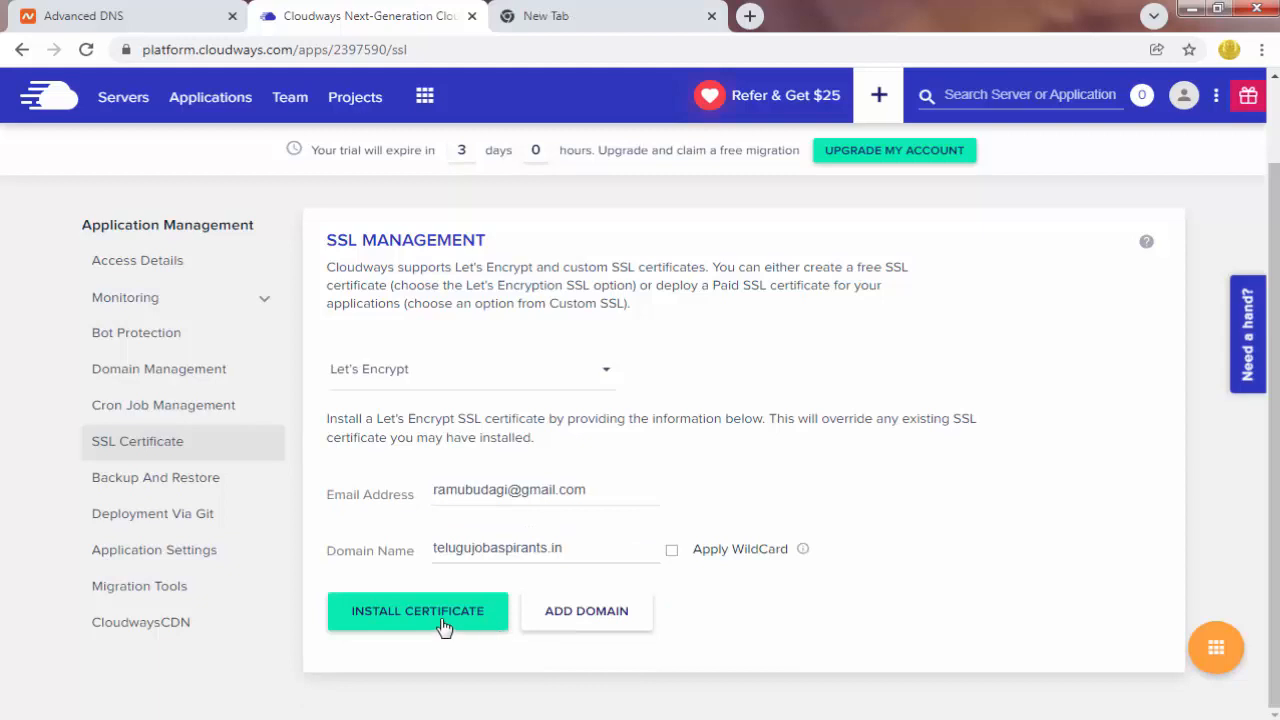
{"action": "left_click", "coordinate": [442, 620]}
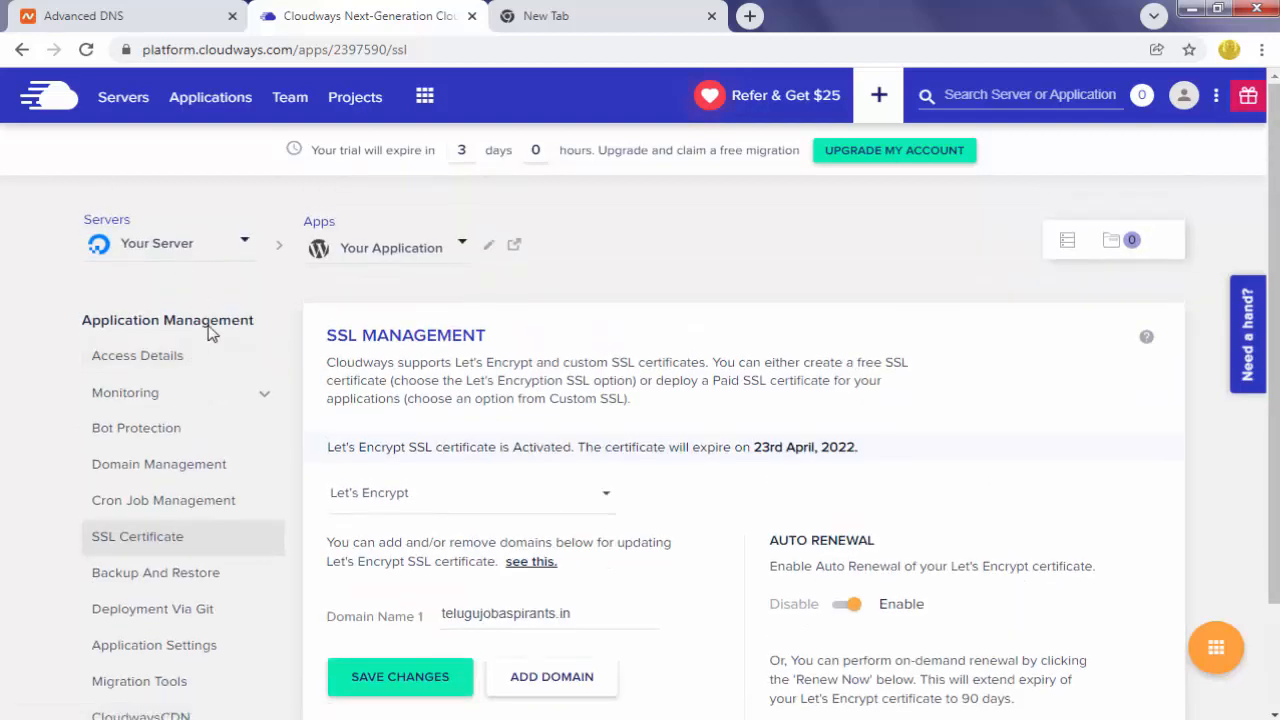
Close the empty browser tab and open the live site through the application URL in the Cloudways access details
{"action": "left_click", "coordinate": [157, 362]}
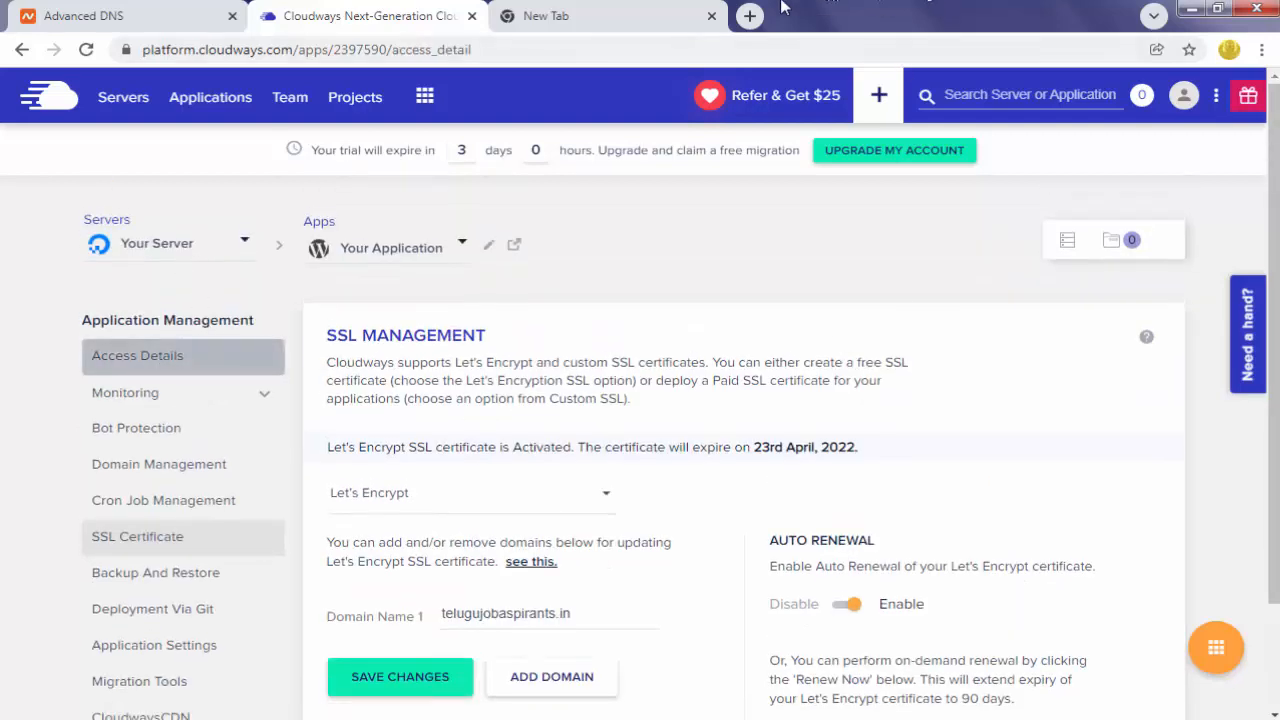
{"action": "left_click", "coordinate": [652, 15]}
{"action": "left_click", "coordinate": [711, 16]}
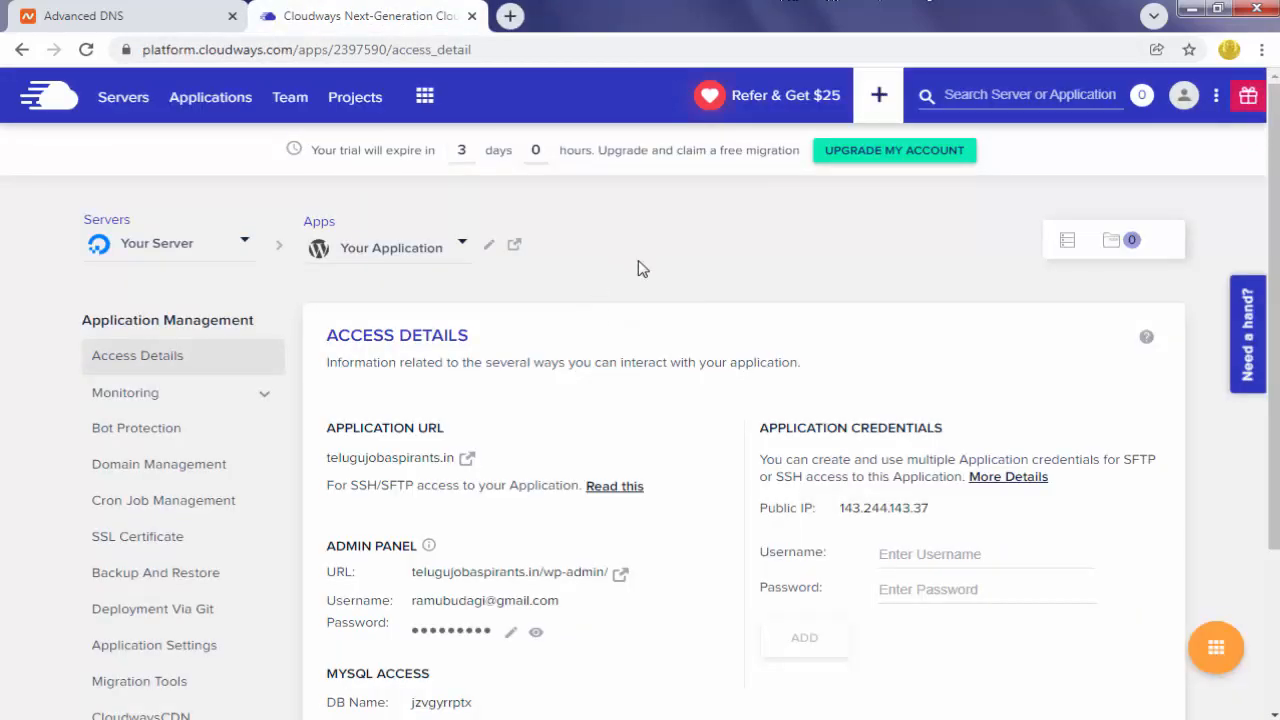
{"action": "left_click", "coordinate": [467, 462]}
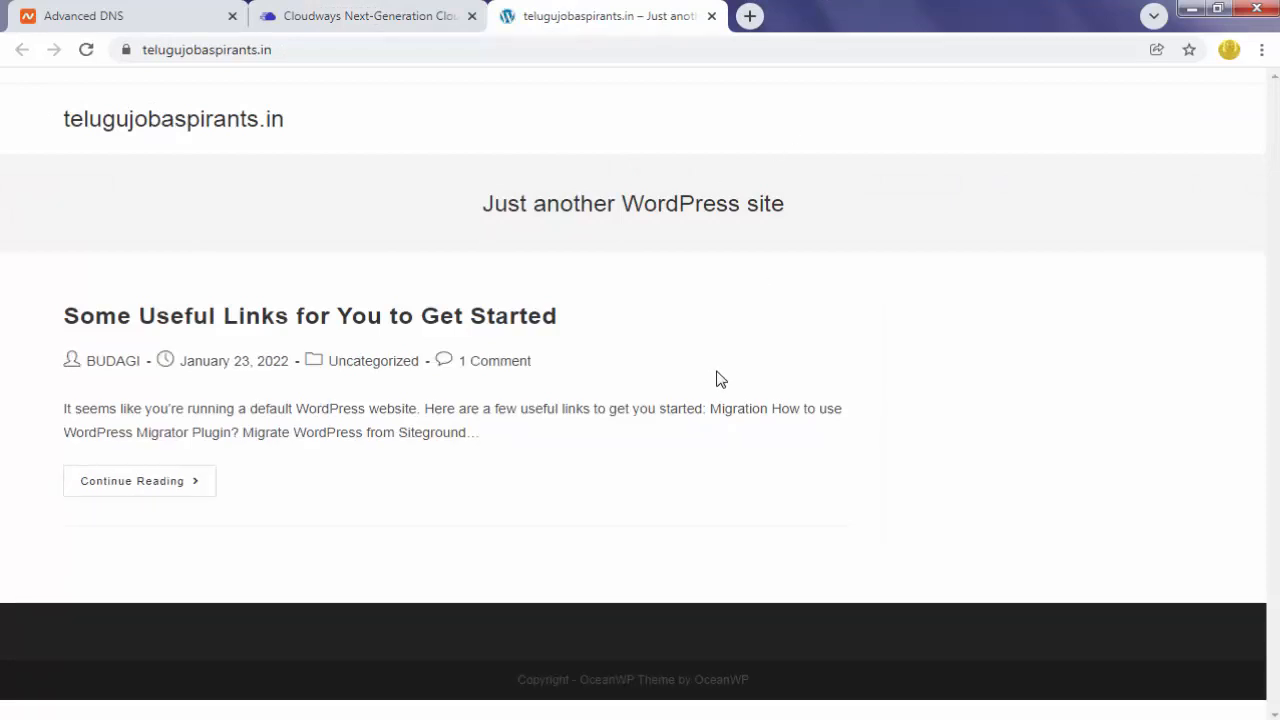
{"action": "left_click", "coordinate": [406, 50]}
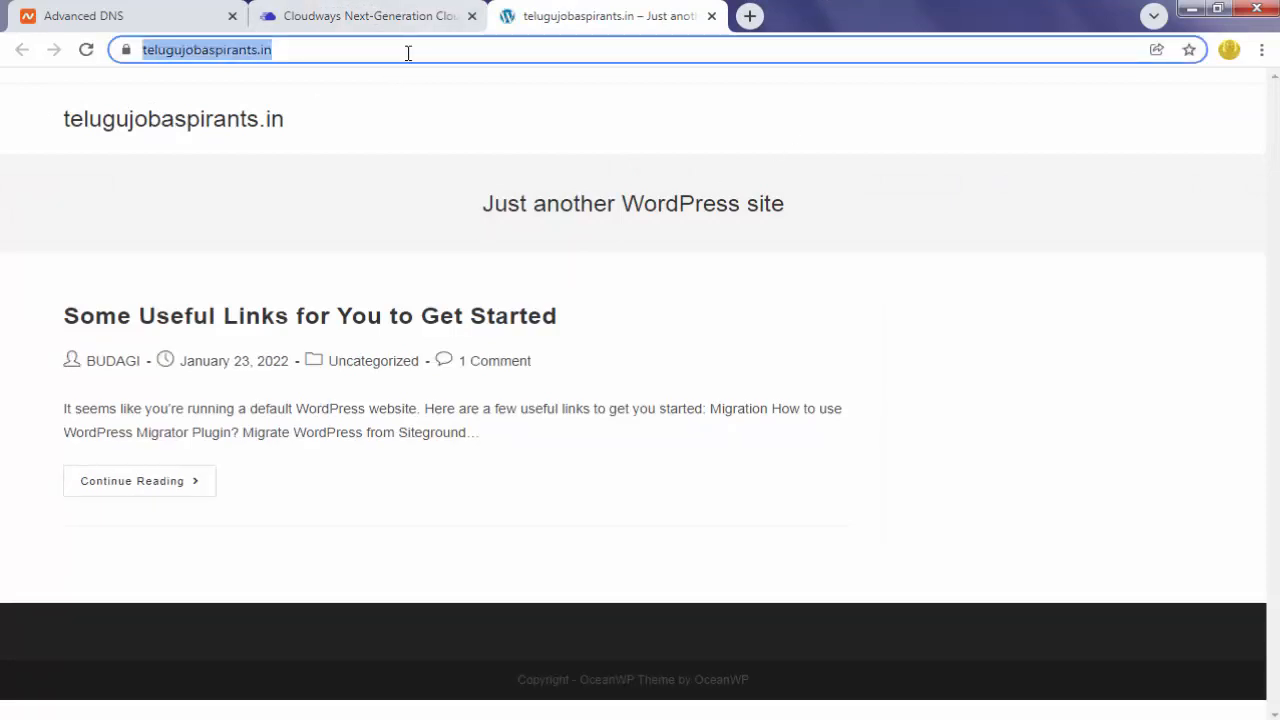
{"action": "left_click", "coordinate": [422, 53]}
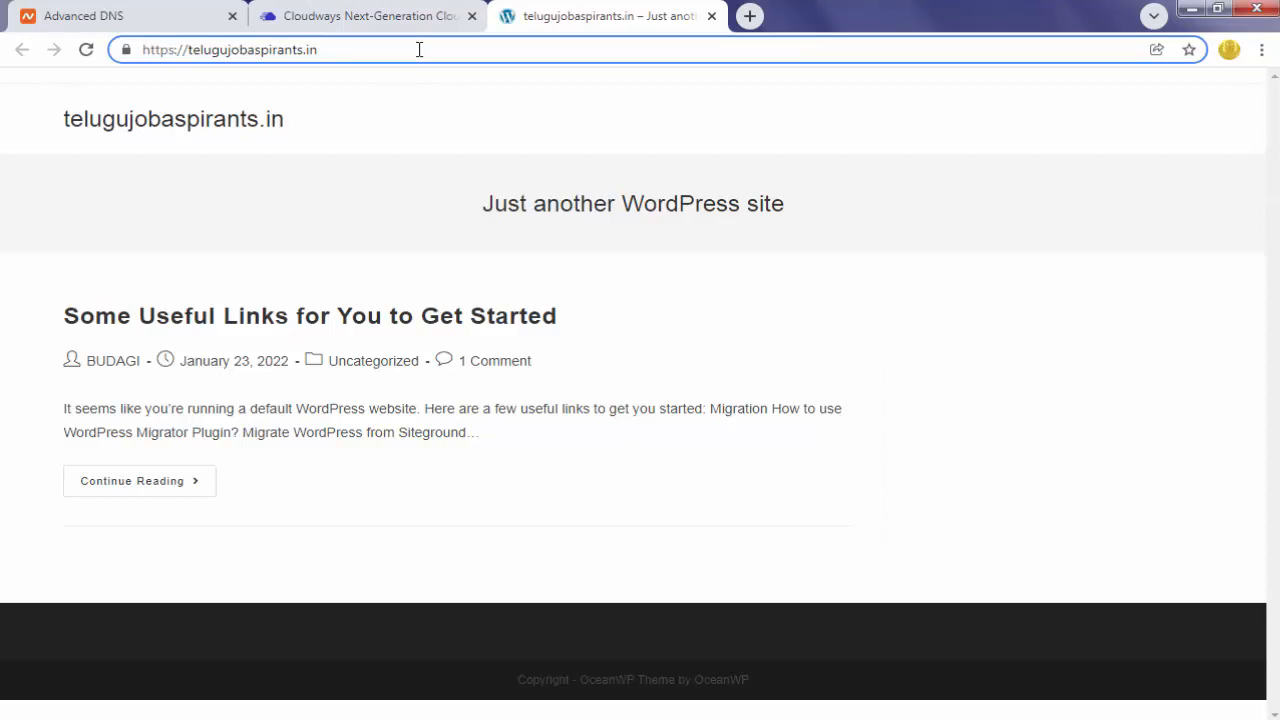
{"action": "type", "text": "/"}
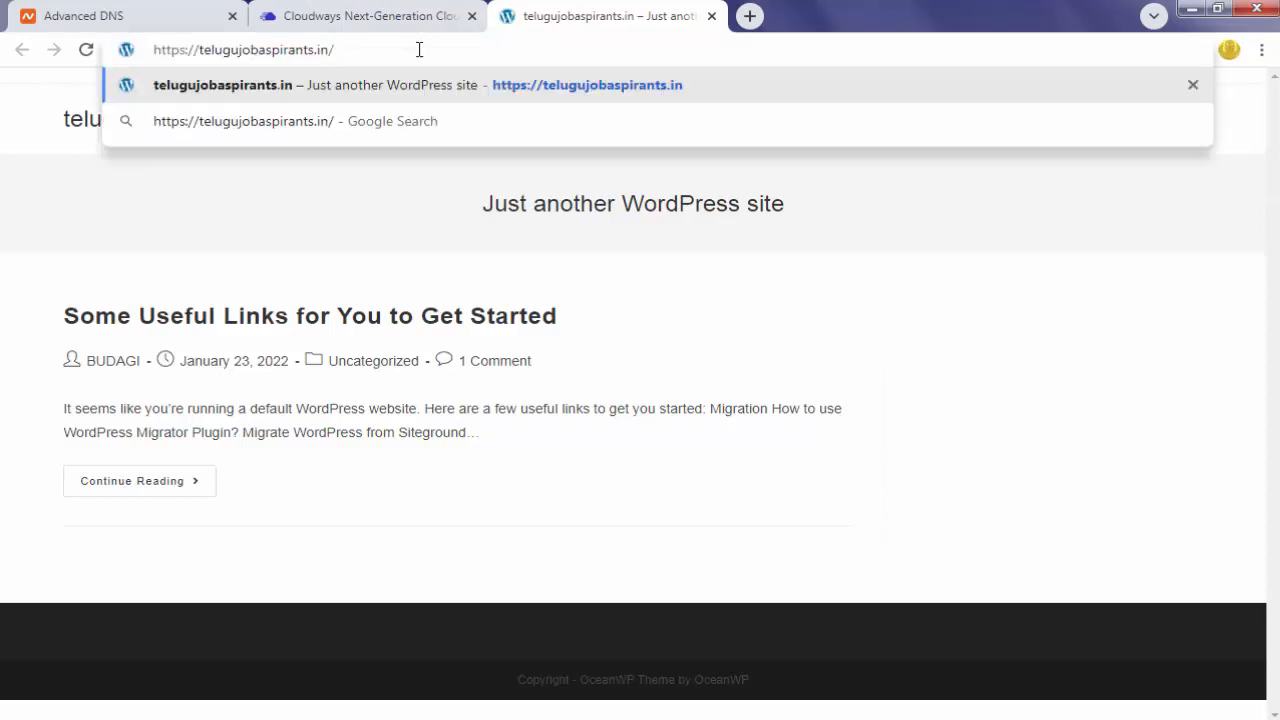
{"action": "type", "text": "e"}
{"action": "type", "text": "p-"}
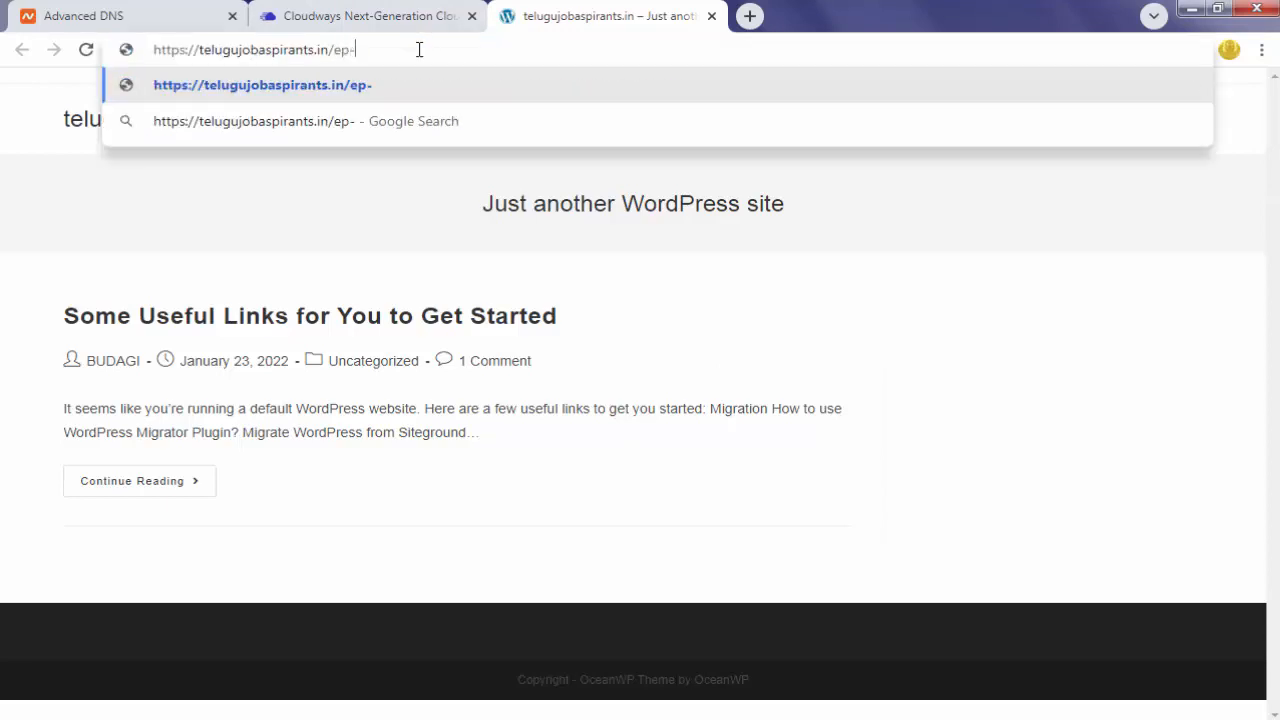
{"action": "type", "text": "admin"}
{"action": "key", "text": "Return"}
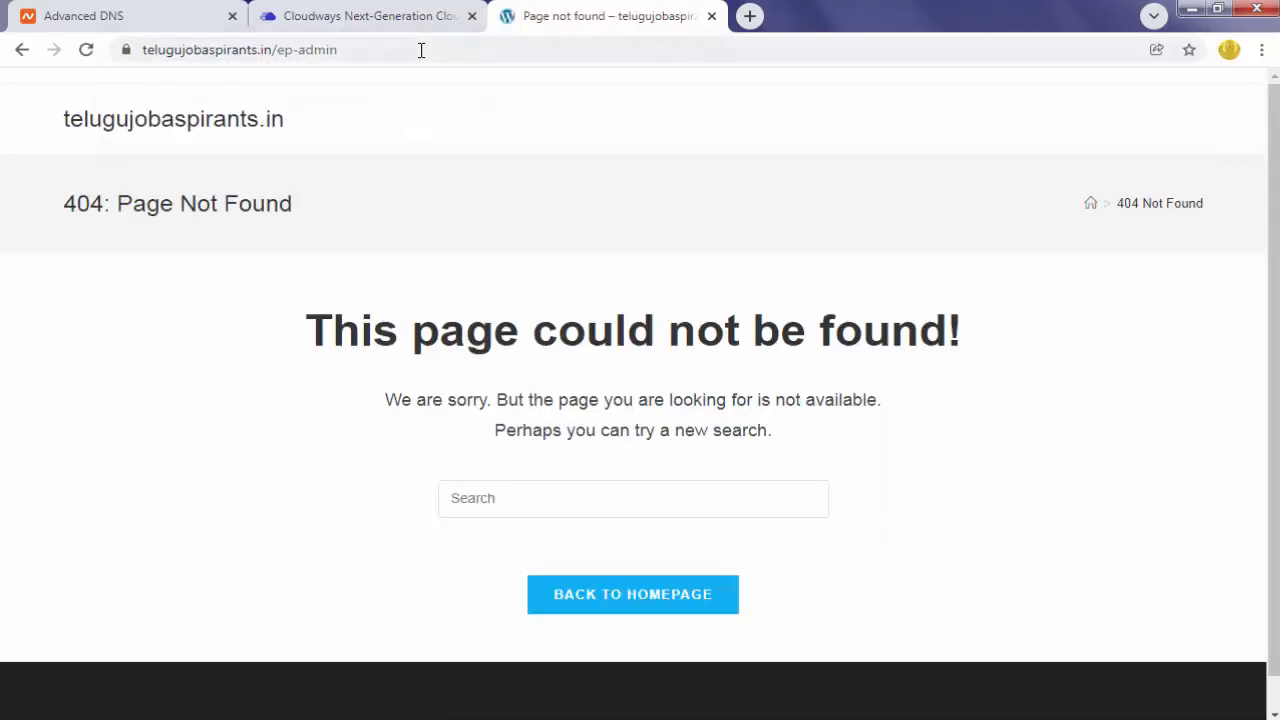
{"action": "left_click", "coordinate": [421, 50]}
{"action": "left_click", "coordinate": [421, 50]}
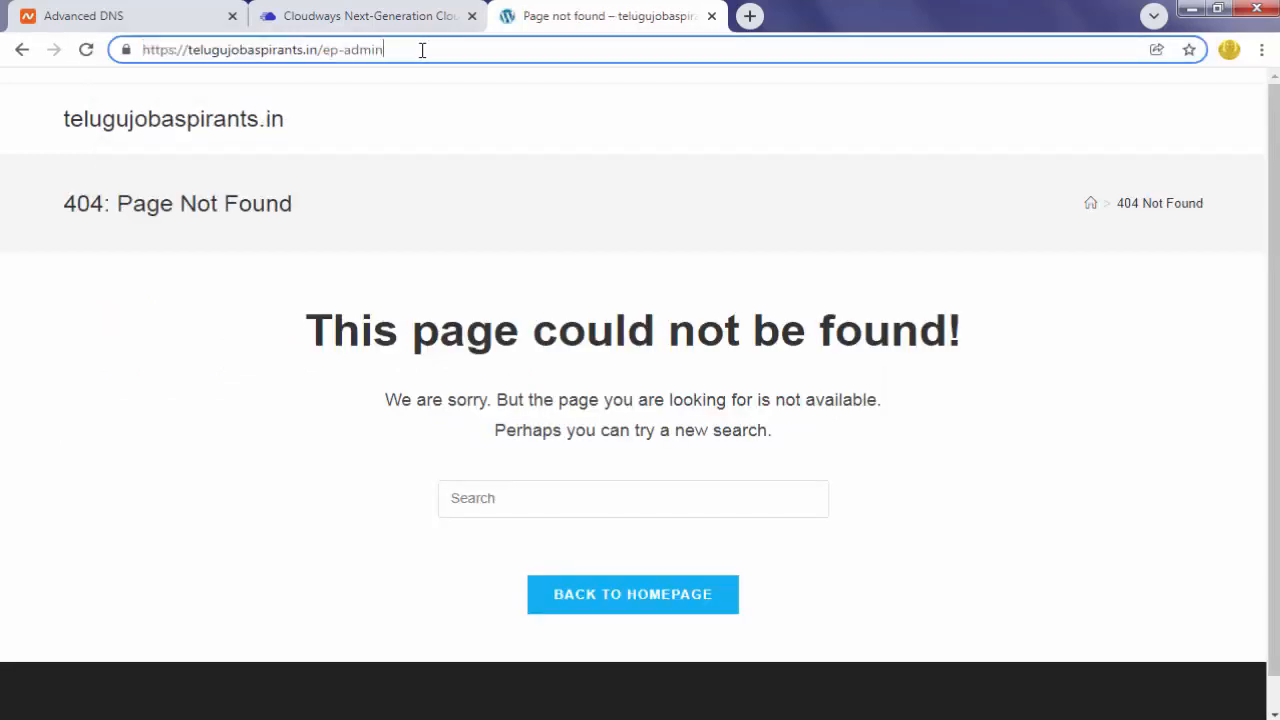
{"action": "key", "text": "BackSpace"}
{"action": "key", "text": "BackSpace"}
{"action": "key", "text": "BackSpace"}
{"action": "key", "text": "BackSpace"}
{"action": "key", "text": "BackSpace"}
{"action": "key", "text": "BackSpace"}
{"action": "key", "text": "BackSpace"}
{"action": "key", "text": "BackSpace"}
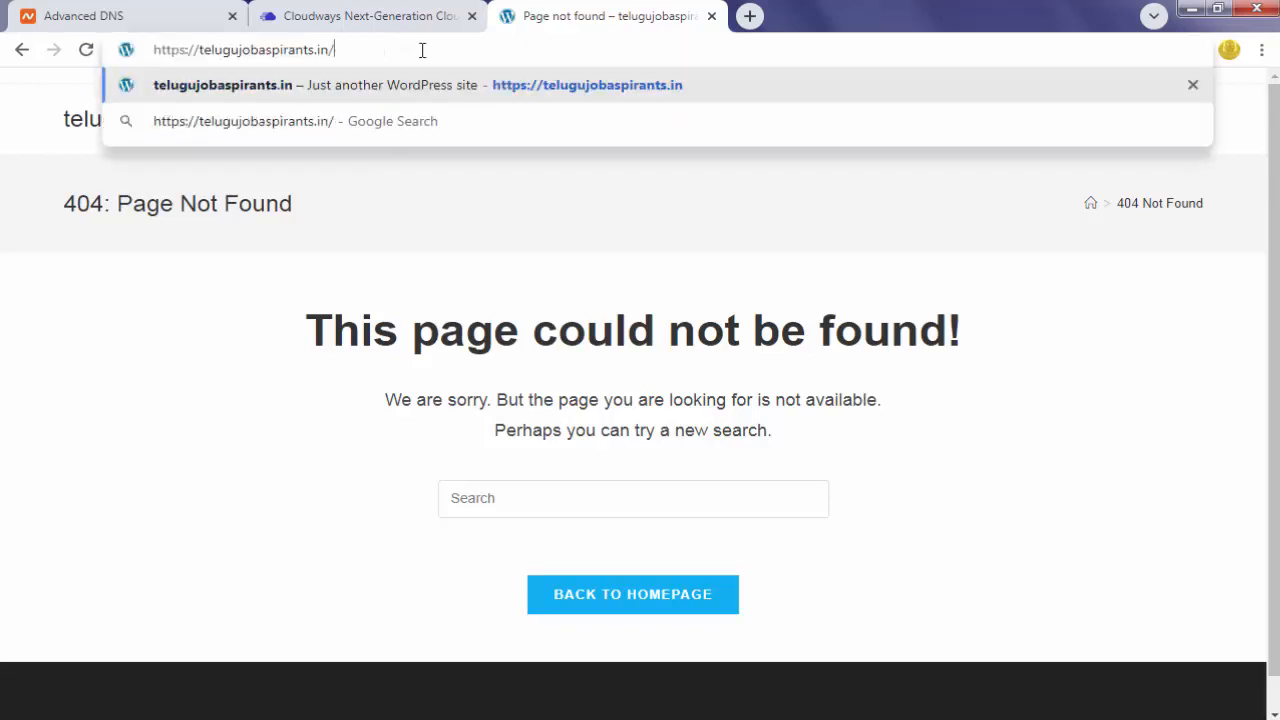
{"action": "type", "text": "login"}
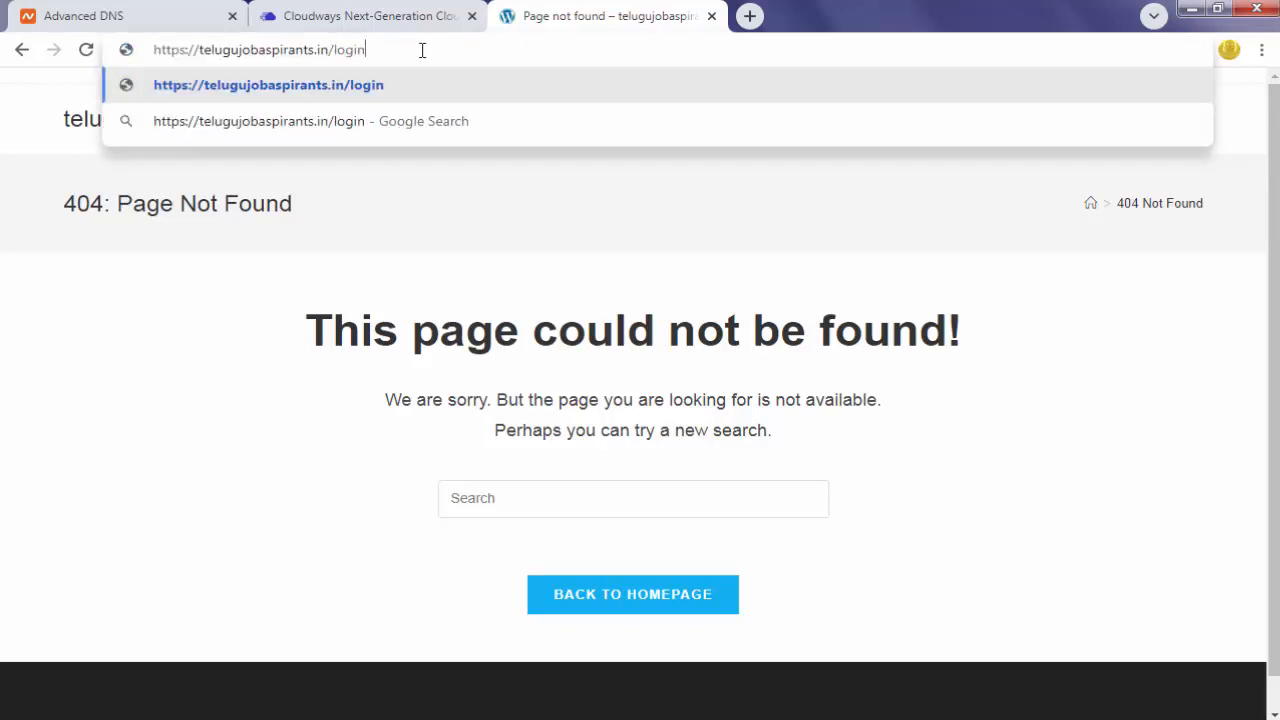
{"action": "key", "text": "Return"}
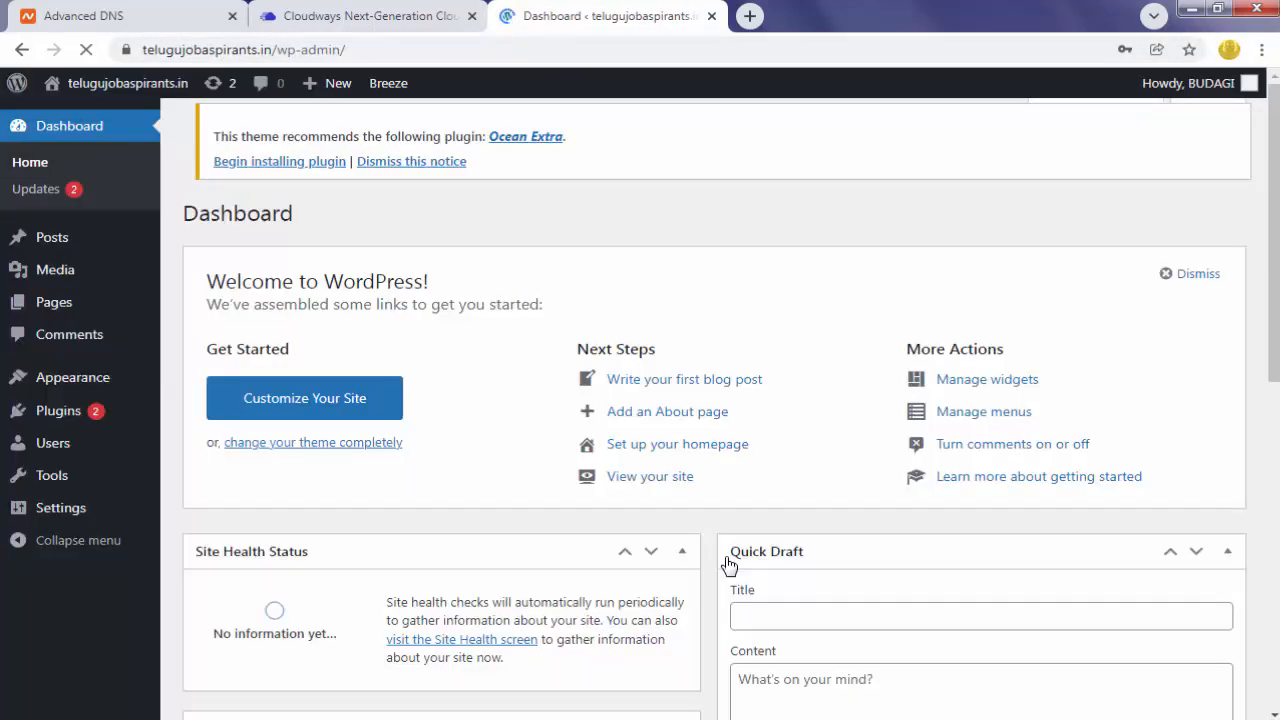
{"action": "left_click", "coordinate": [1170, 366]}
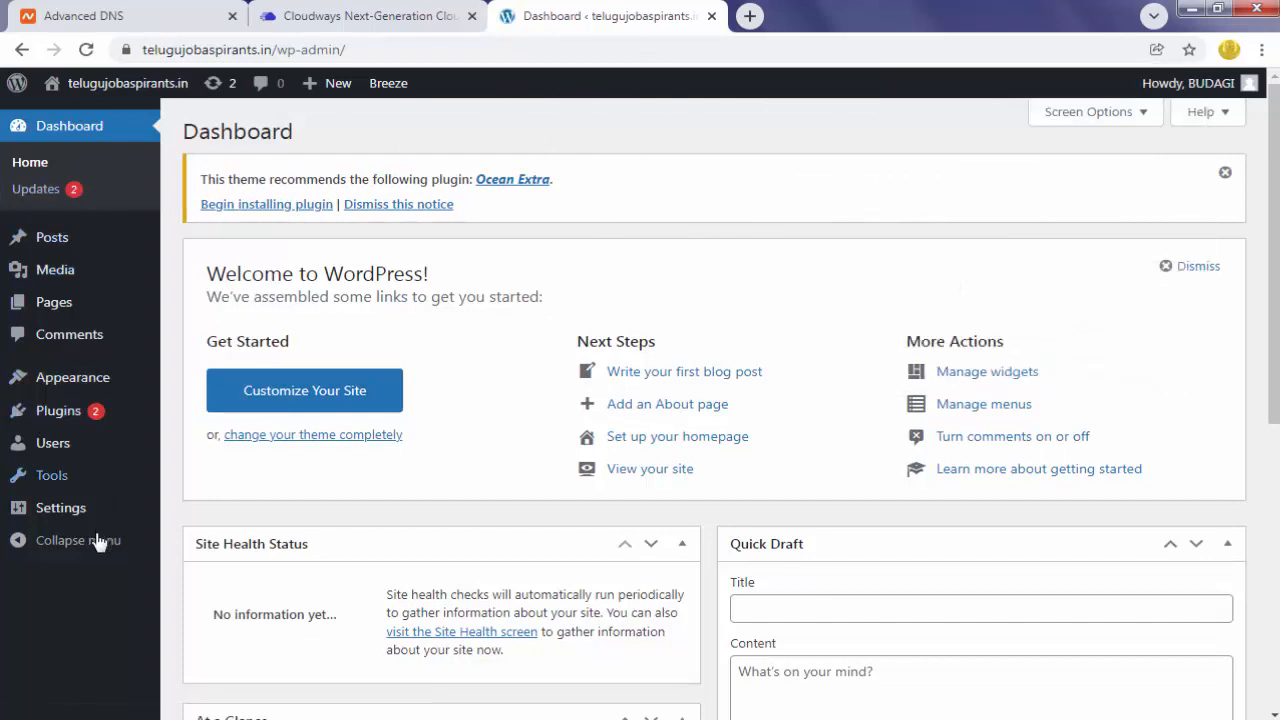
Examine the dashboard's full address, view the Cloudways access details, and return to the WordPress dashboard
{"action": "mouse_move", "coordinate": [60, 507]}
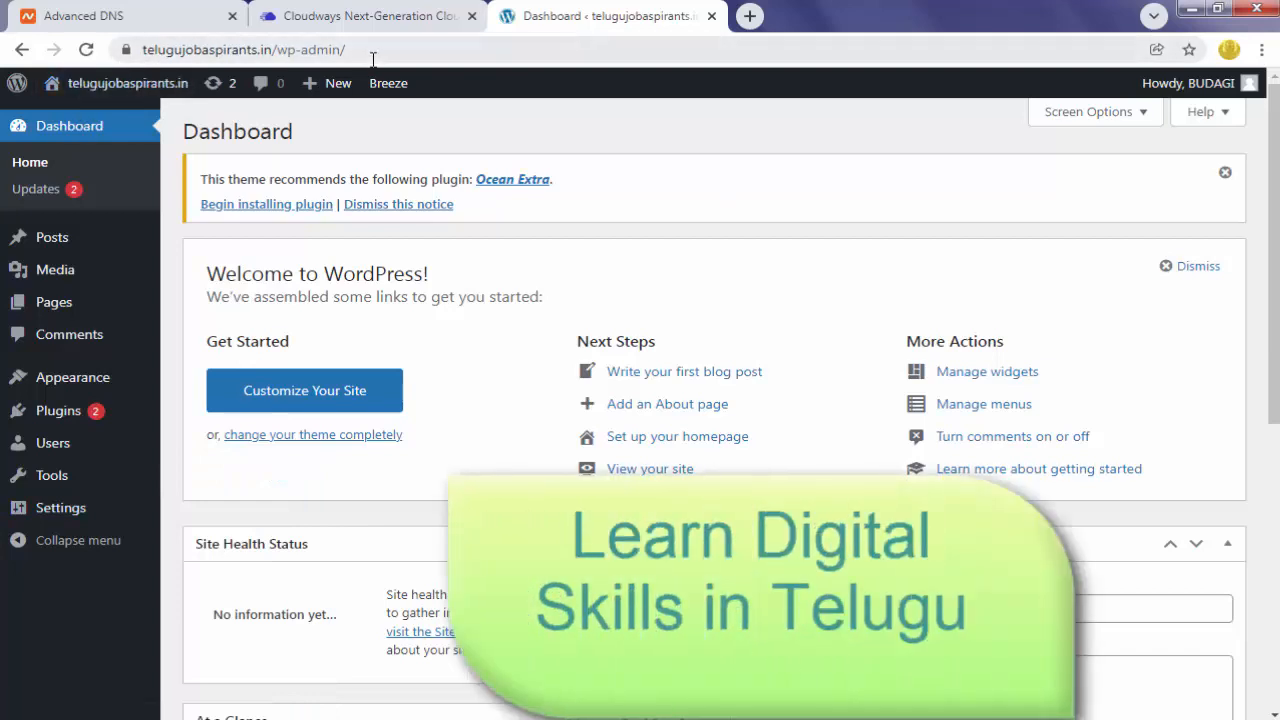
{"action": "left_click", "coordinate": [432, 50]}
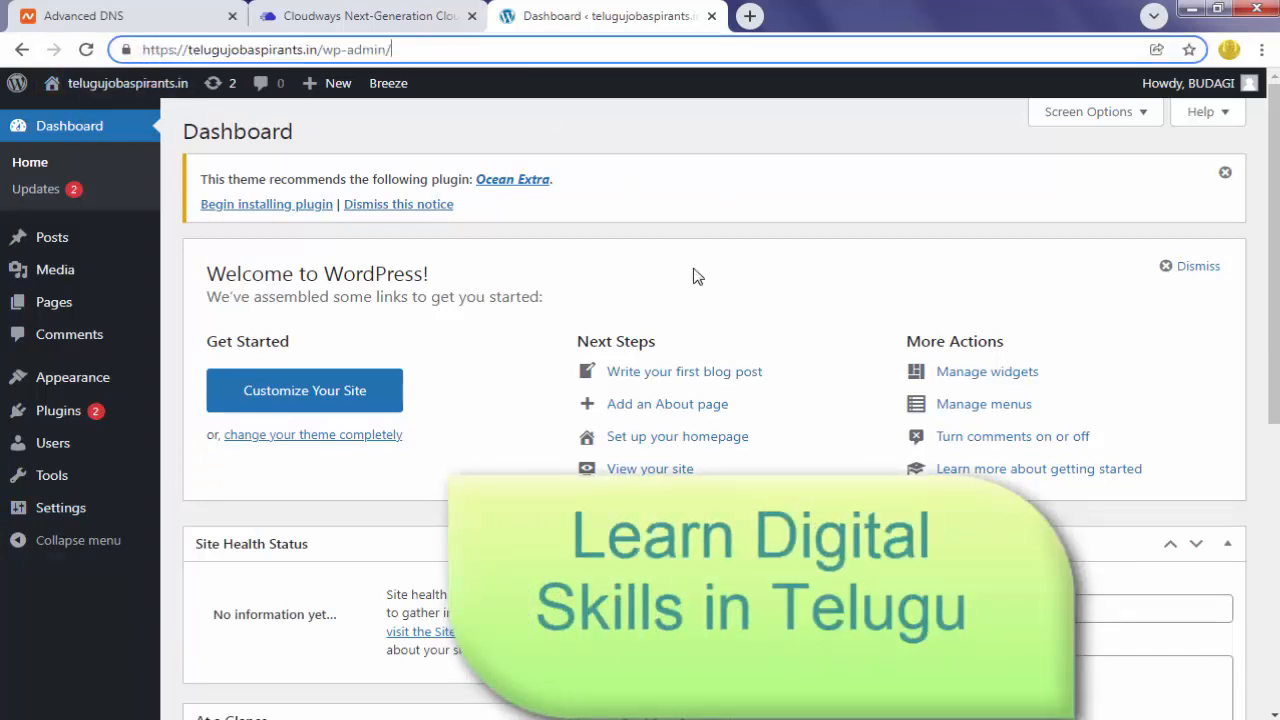
{"action": "left_click", "coordinate": [347, 12]}
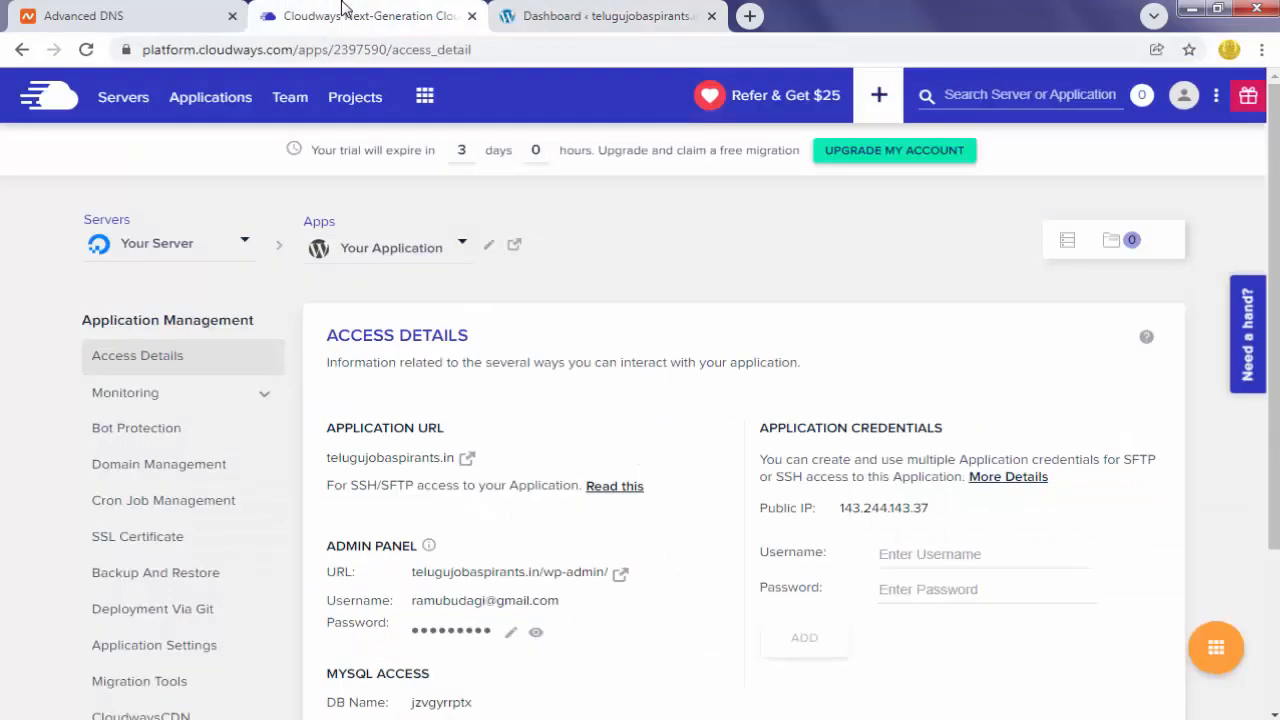
{"action": "left_click", "coordinate": [586, 10]}
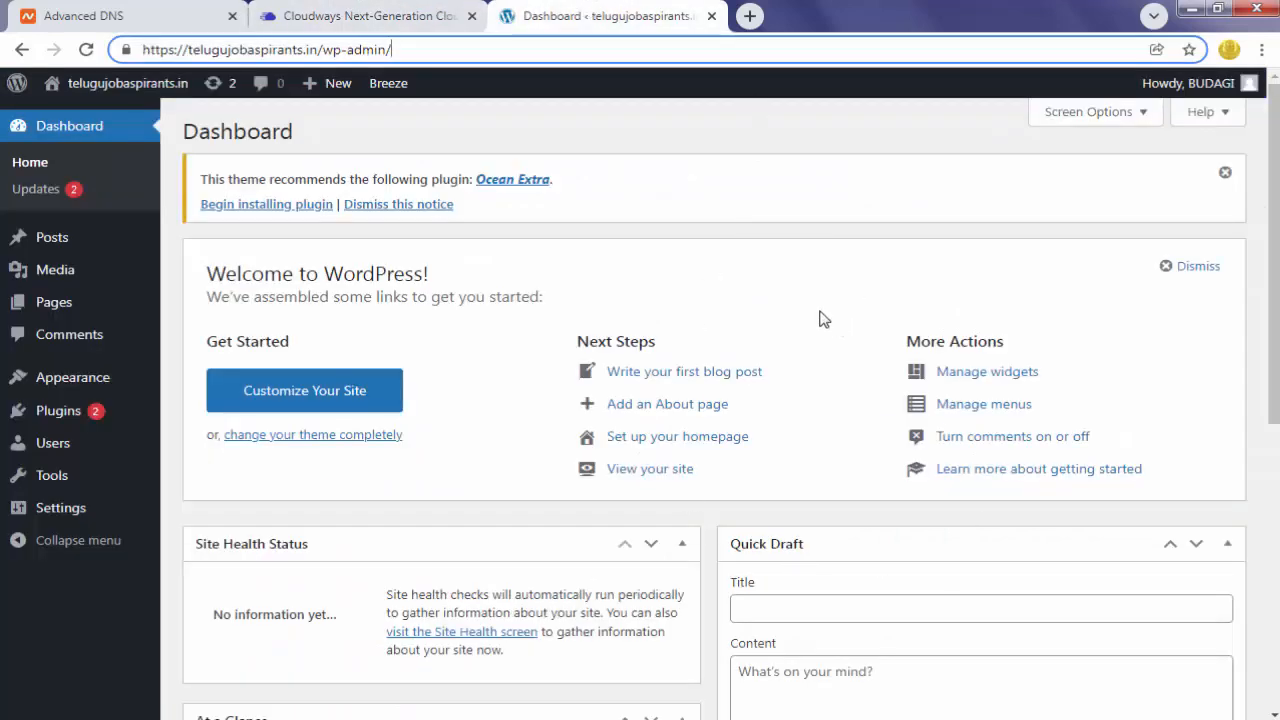